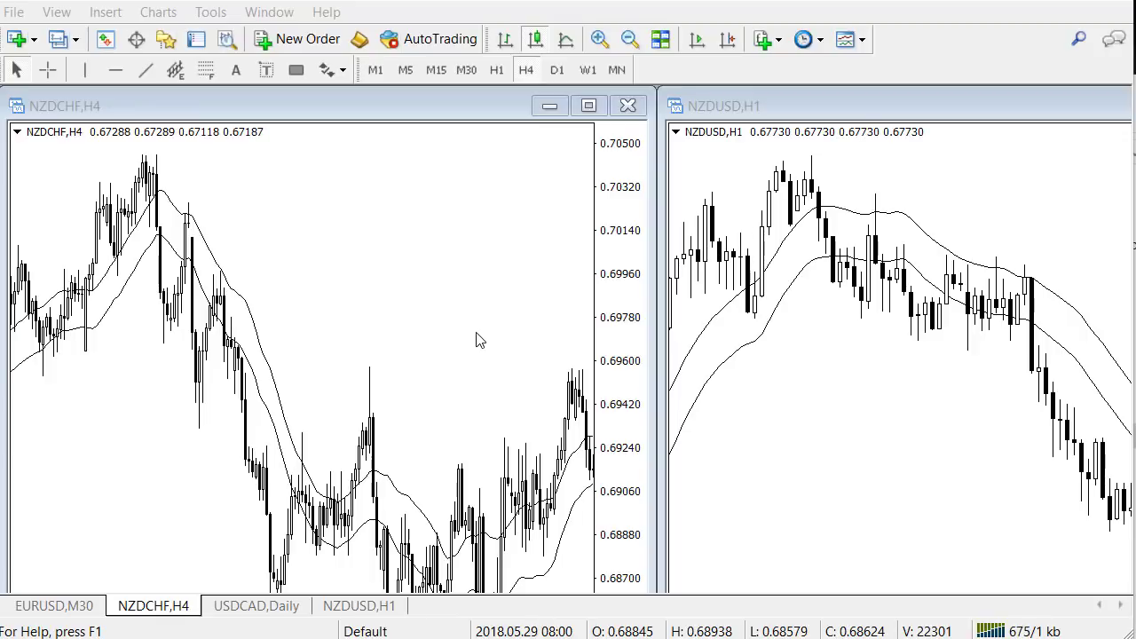
Step: Browse the NZDCHF H4 price history and view the open EURUSD, USDCAD and NZDUSD charts, finishing on EURUSD M30
{"action": "left_click_drag", "start_coordinate": [477, 340], "coordinate": [335, 297]}
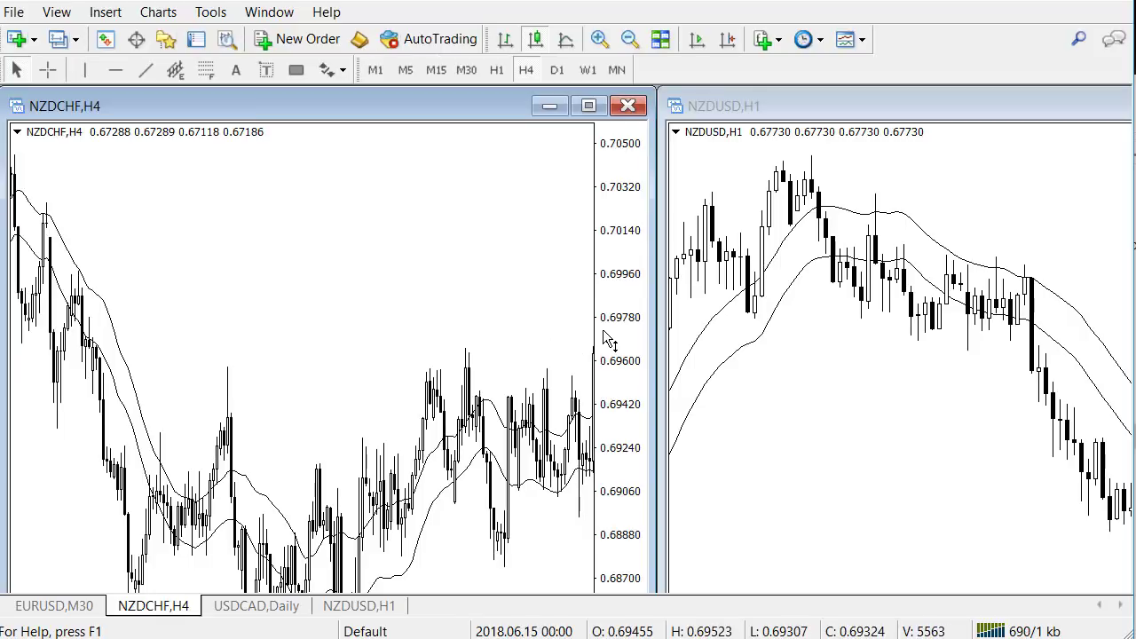
{"action": "left_click_drag", "start_coordinate": [503, 236], "coordinate": [432, 237]}
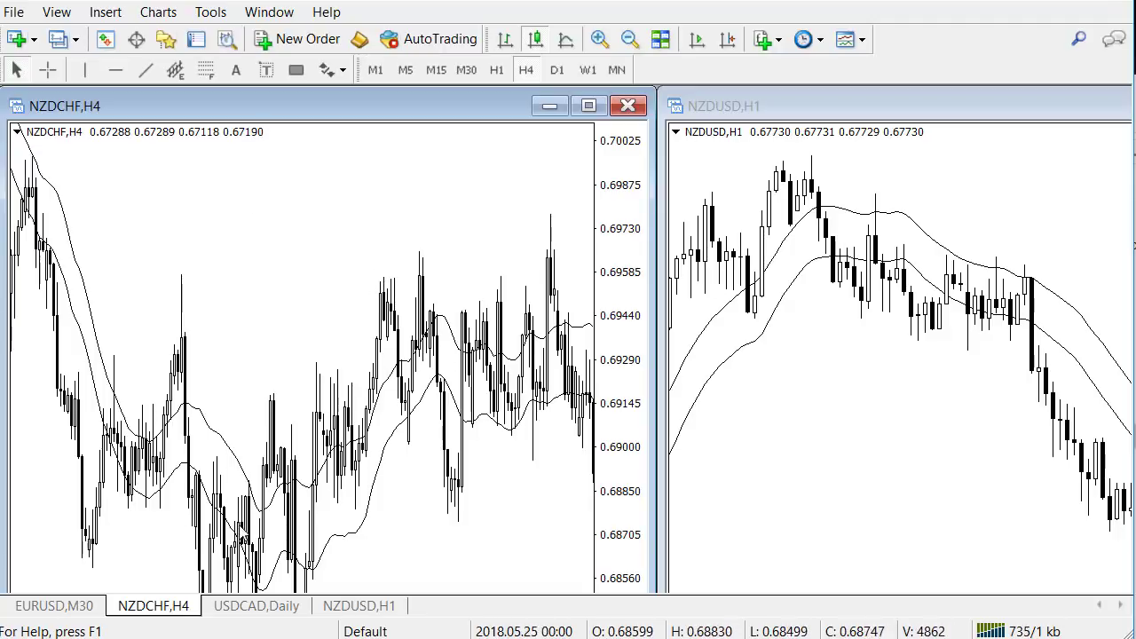
{"action": "left_click", "coordinate": [62, 607]}
{"action": "left_click", "coordinate": [173, 611]}
{"action": "left_click", "coordinate": [260, 613]}
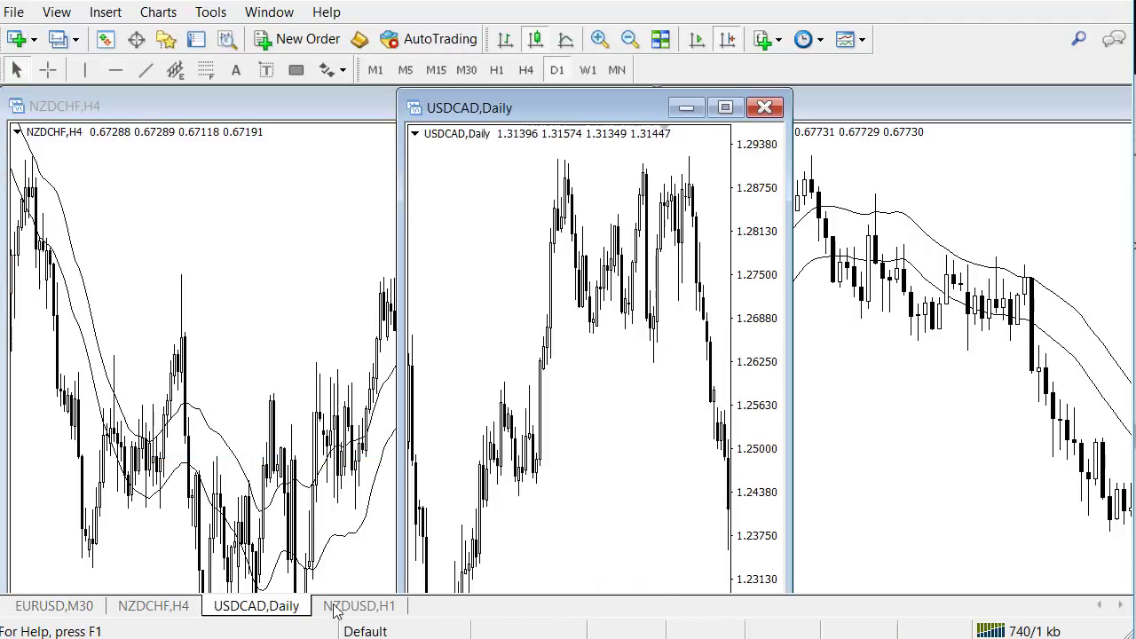
{"action": "left_click", "coordinate": [383, 610]}
{"action": "left_click", "coordinate": [293, 613]}
{"action": "left_click", "coordinate": [173, 613]}
{"action": "left_click", "coordinate": [79, 610]}
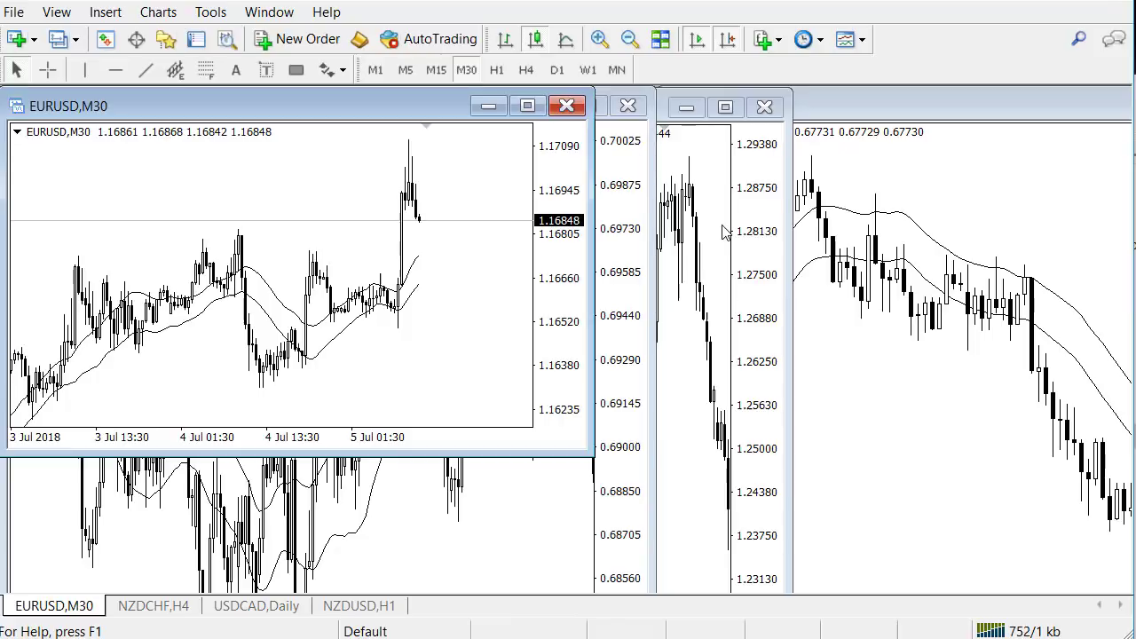
Step: Tile the four chart windows, and re-tile the workspace with the EURUSD M30 chart minimised
{"action": "left_click", "coordinate": [659, 42]}
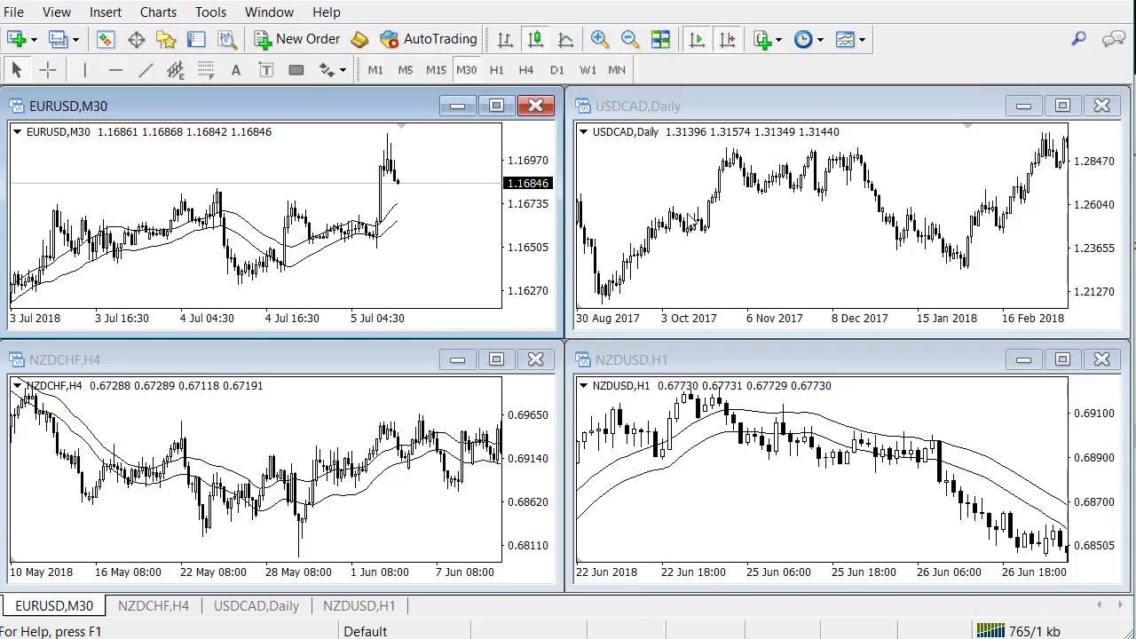
{"action": "left_click", "coordinate": [457, 106]}
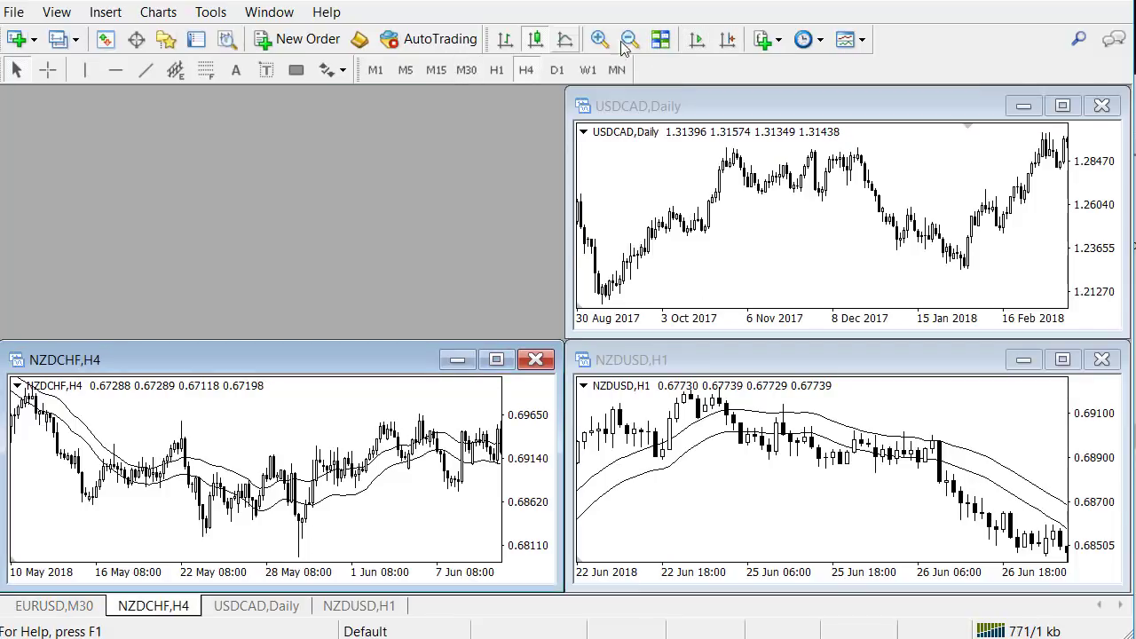
{"action": "left_click", "coordinate": [657, 44]}
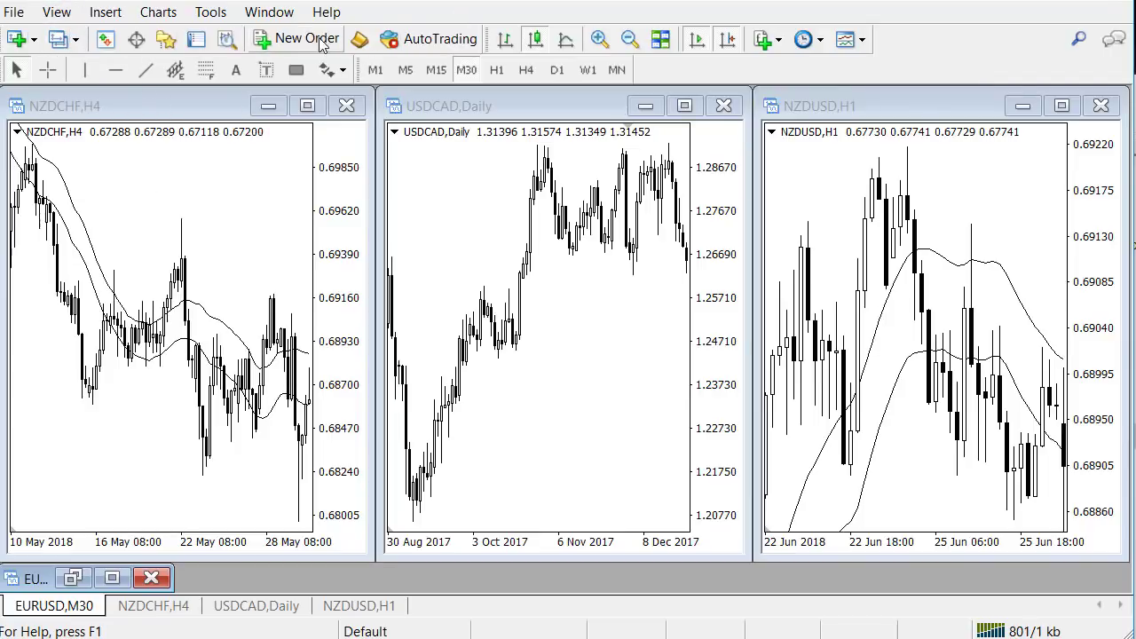
Step: Switch to the USDCAD Daily chart using the list of open windows, and browse the NZDCHF H4 chart's price history
{"action": "left_click", "coordinate": [269, 12]}
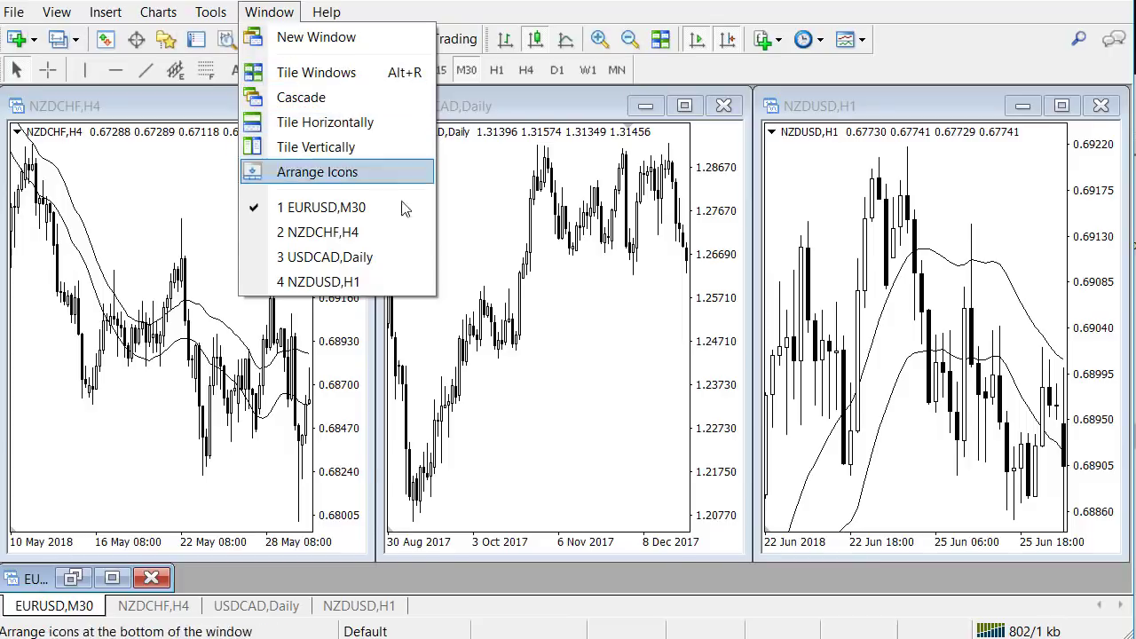
{"action": "left_click", "coordinate": [325, 256]}
{"action": "left_click", "coordinate": [209, 177]}
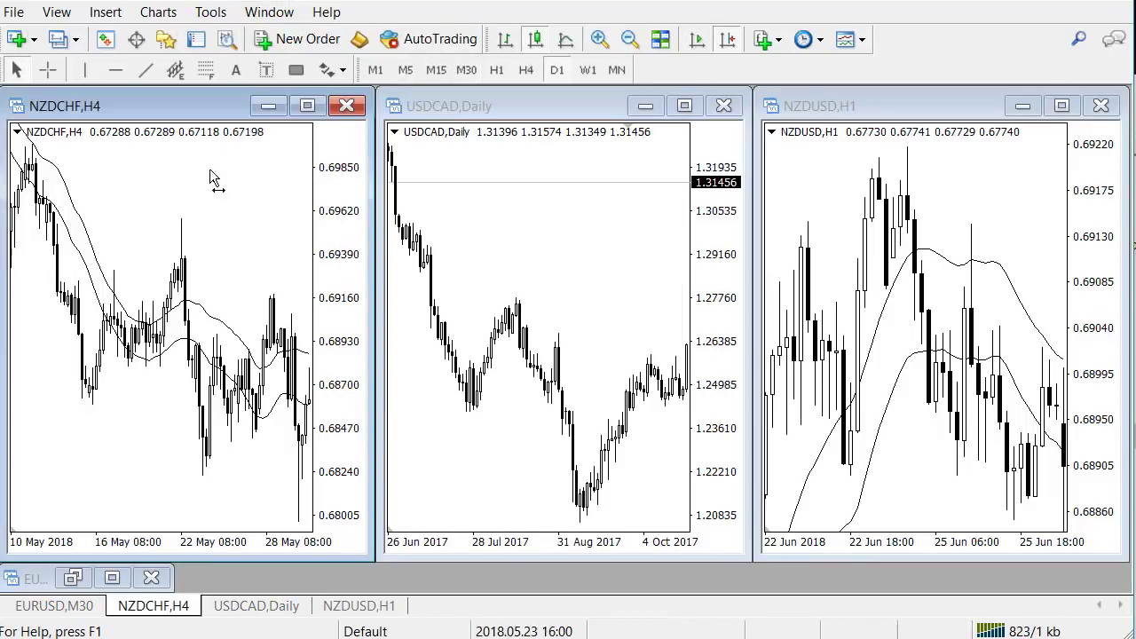
{"action": "scroll", "coordinate": [209, 178], "scroll_direction": "down", "scroll_amount": 10}
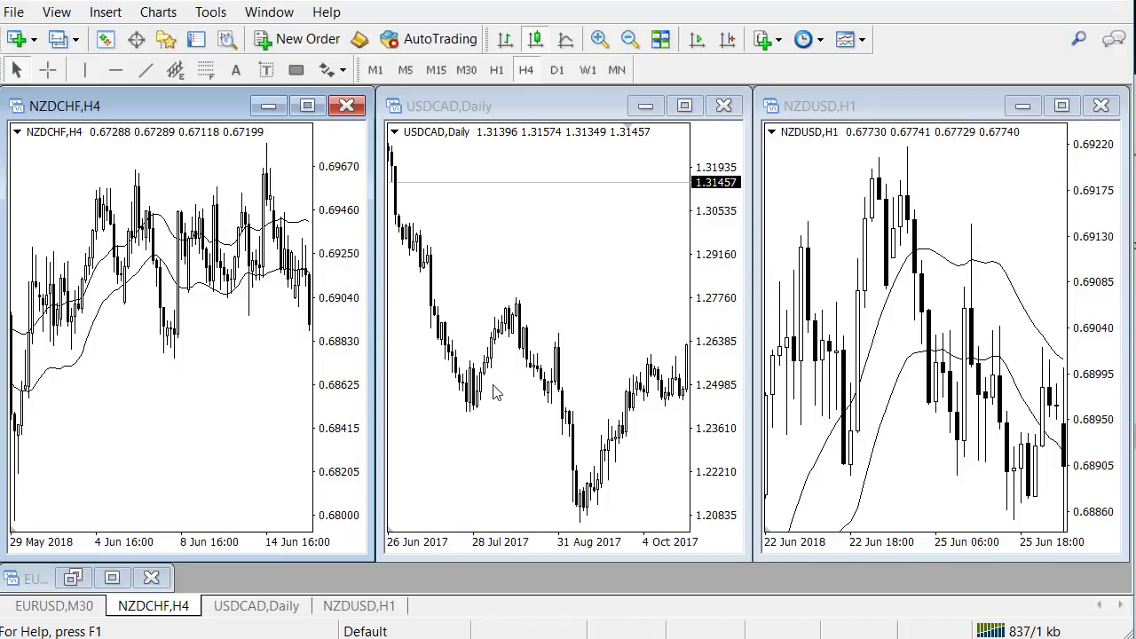
{"action": "mouse_move", "coordinate": [523, 356]}
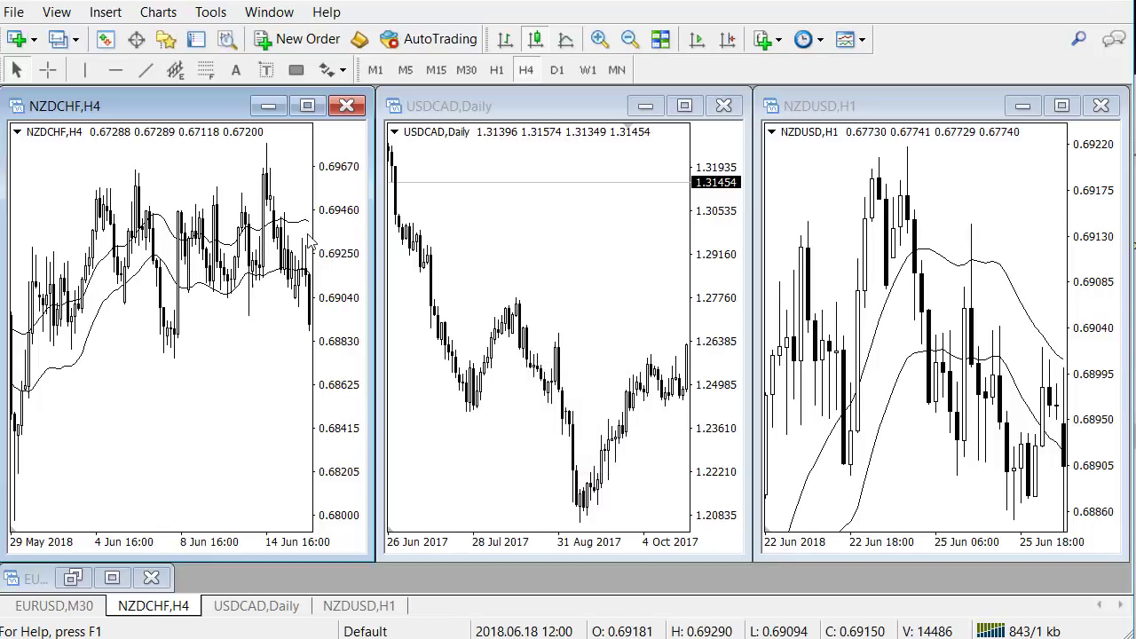
Step: Load the British Pound chart profile and tile its GBPUSD chart windows
{"action": "left_click", "coordinate": [78, 42]}
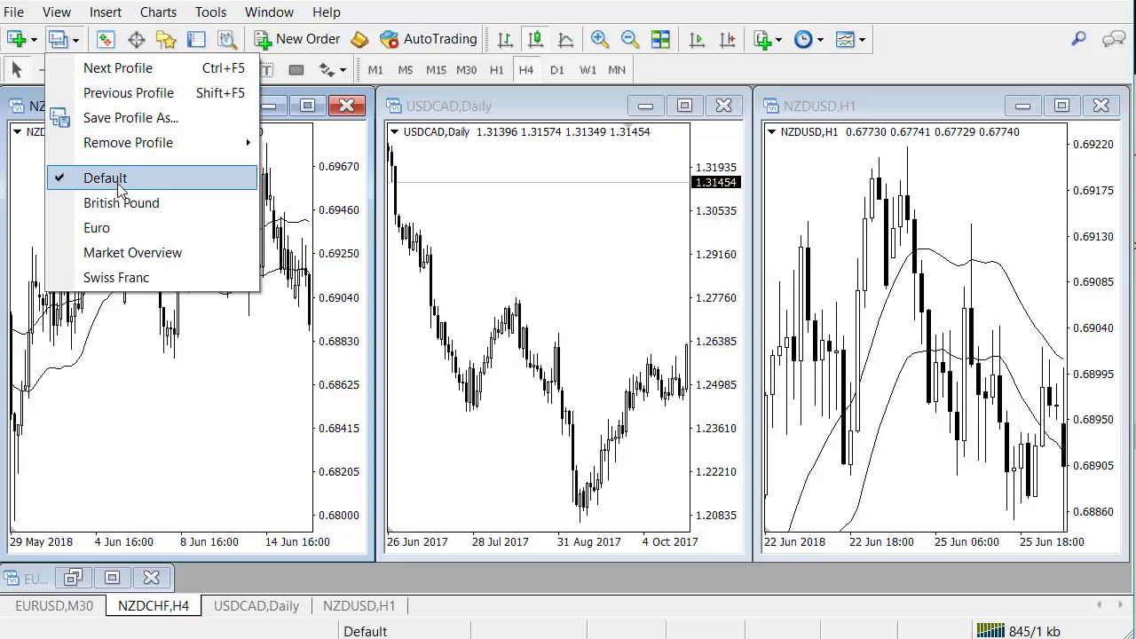
{"action": "left_click", "coordinate": [206, 182]}
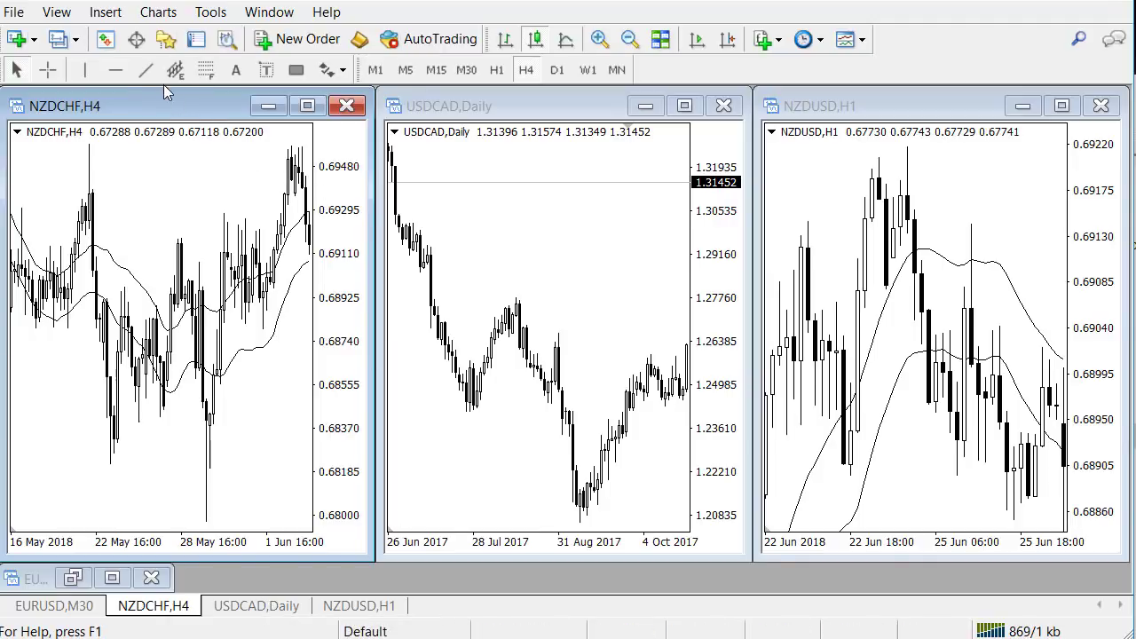
{"action": "left_click", "coordinate": [70, 39]}
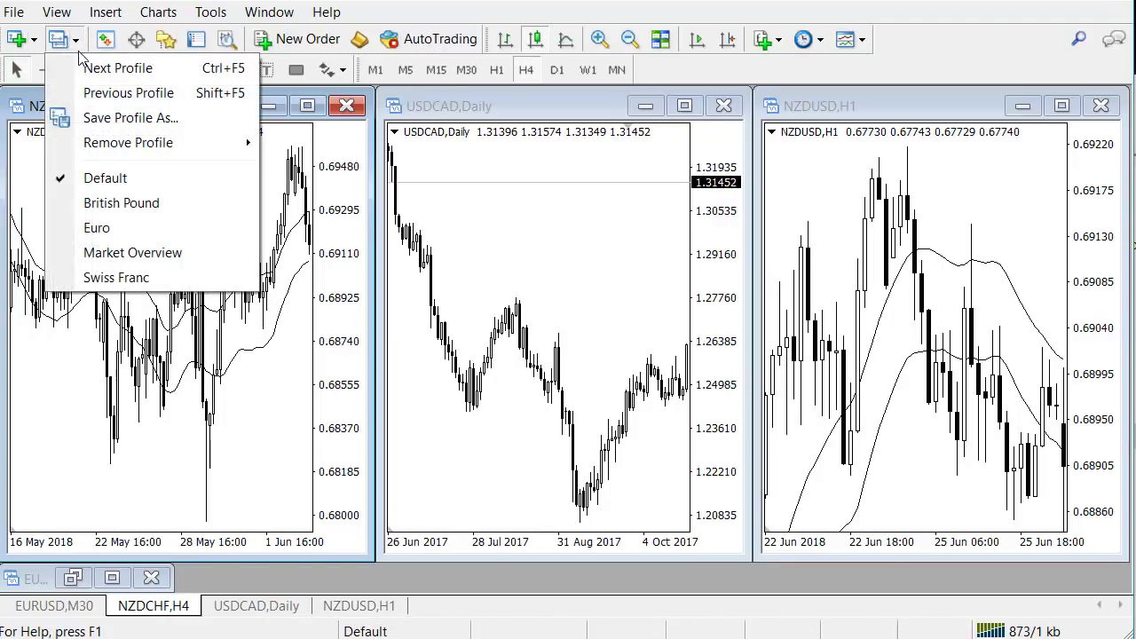
{"action": "left_click", "coordinate": [196, 205]}
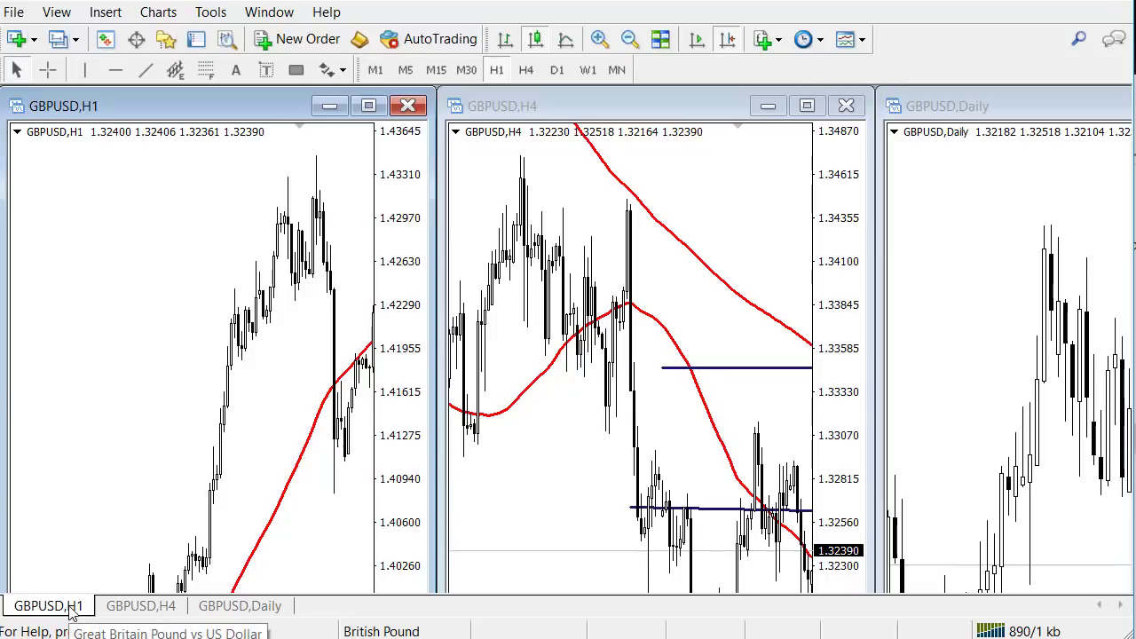
{"action": "left_click", "coordinate": [660, 40]}
Step: Examine the GBPUSD H4 and Daily charts, bringing the Daily chart to its most recent candles
{"action": "left_click", "coordinate": [583, 303]}
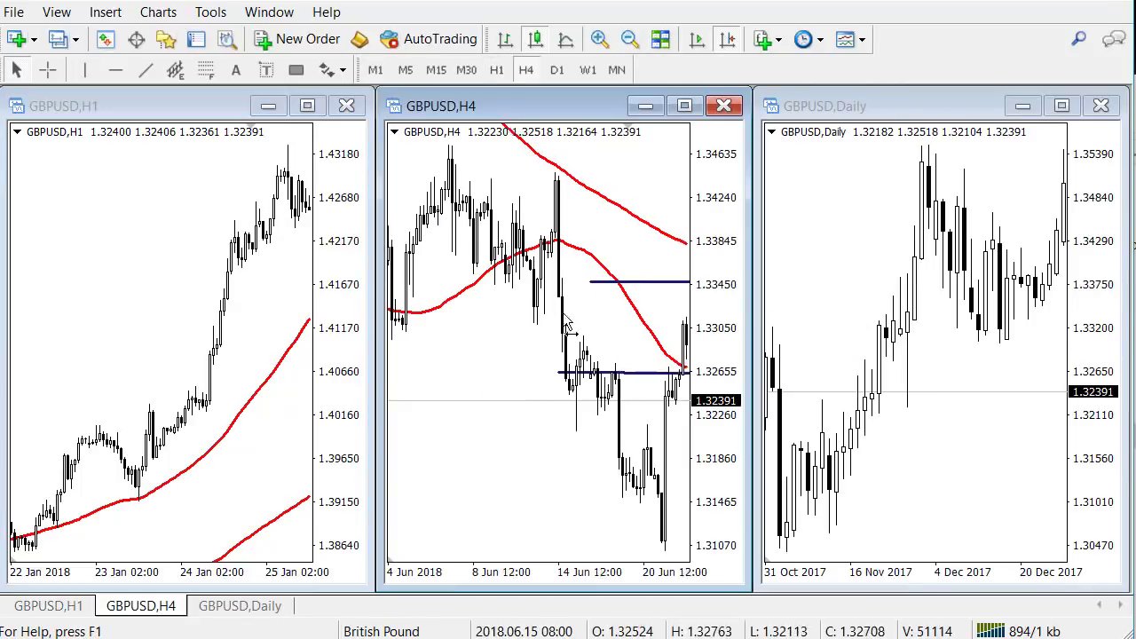
{"action": "left_click", "coordinate": [60, 39]}
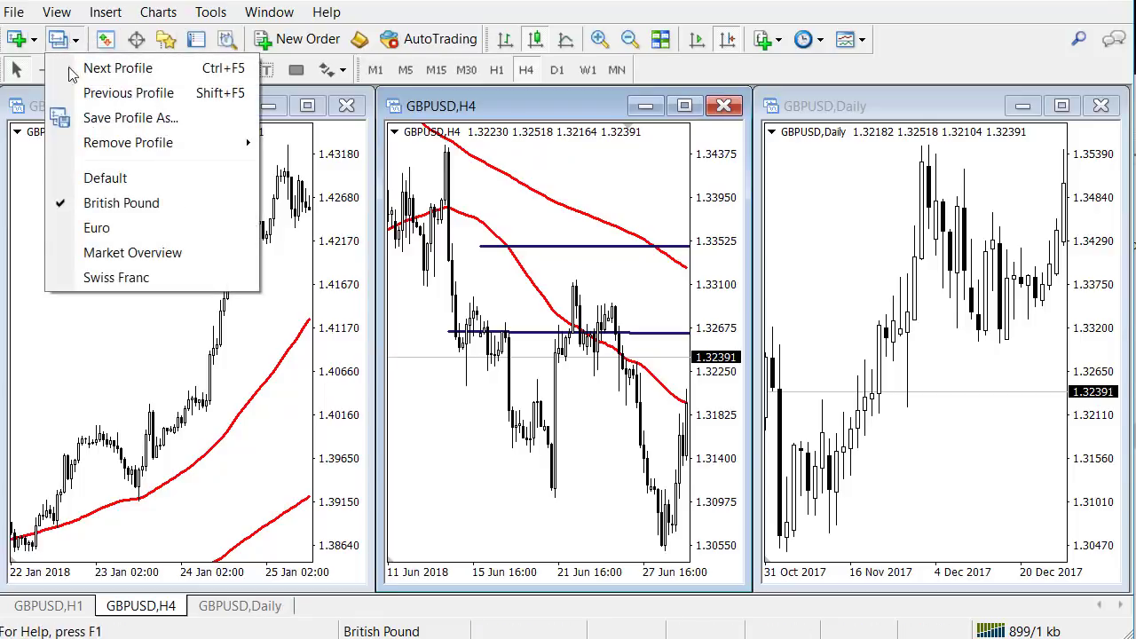
{"action": "left_click", "coordinate": [175, 372]}
{"action": "left_click", "coordinate": [949, 426]}
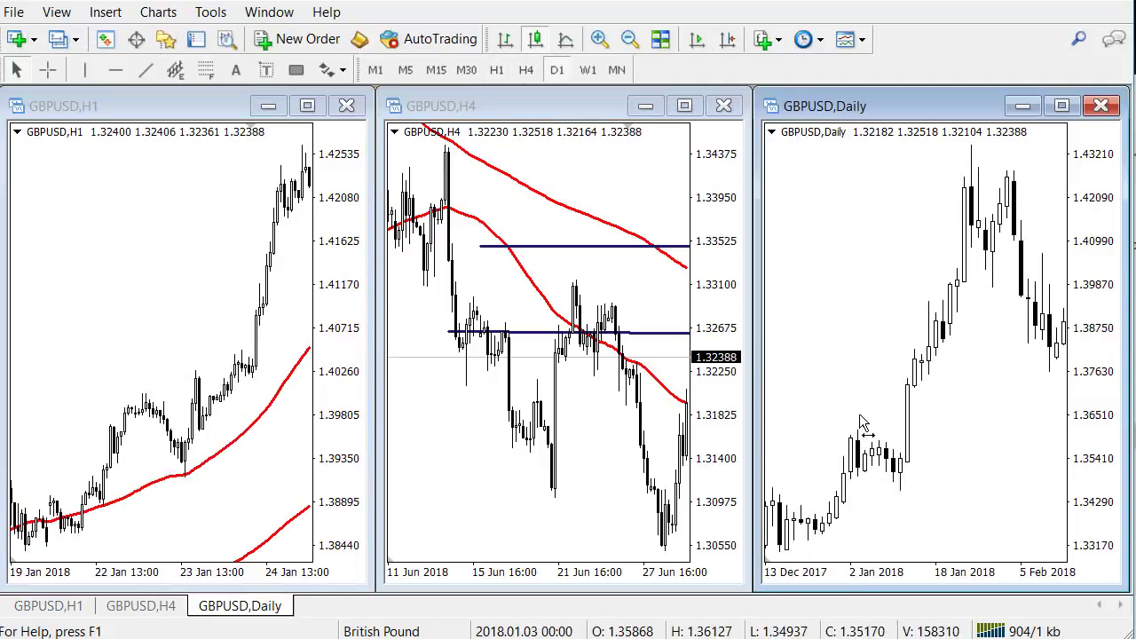
{"action": "left_click", "coordinate": [734, 42]}
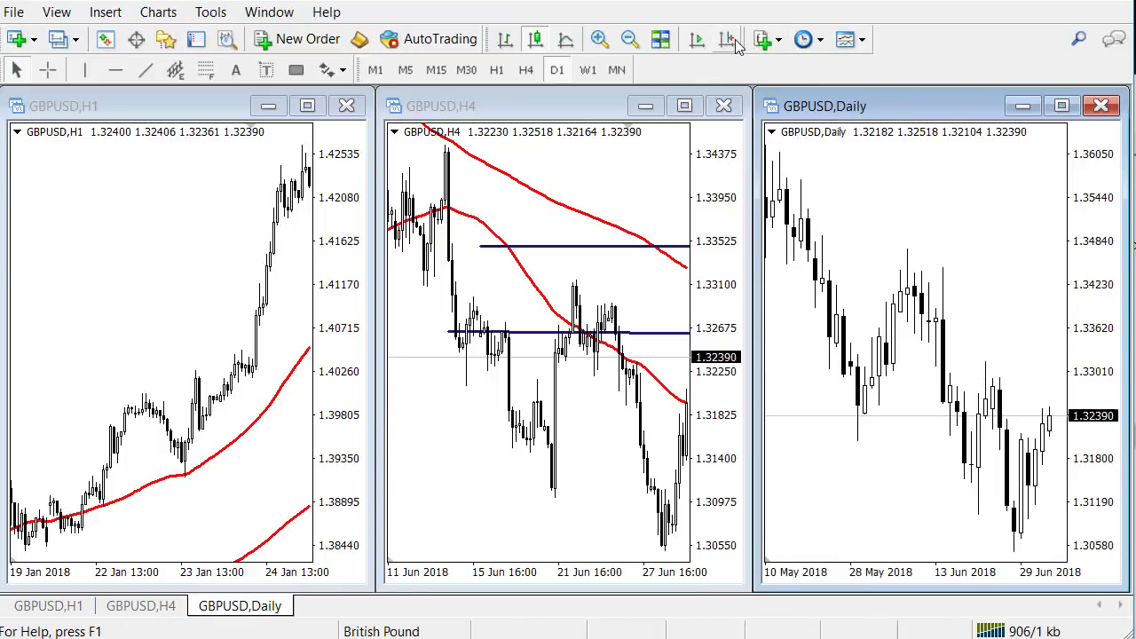
Step: Load the Euro chart profile and tile its EURUSD chart windows
{"action": "left_click", "coordinate": [71, 40]}
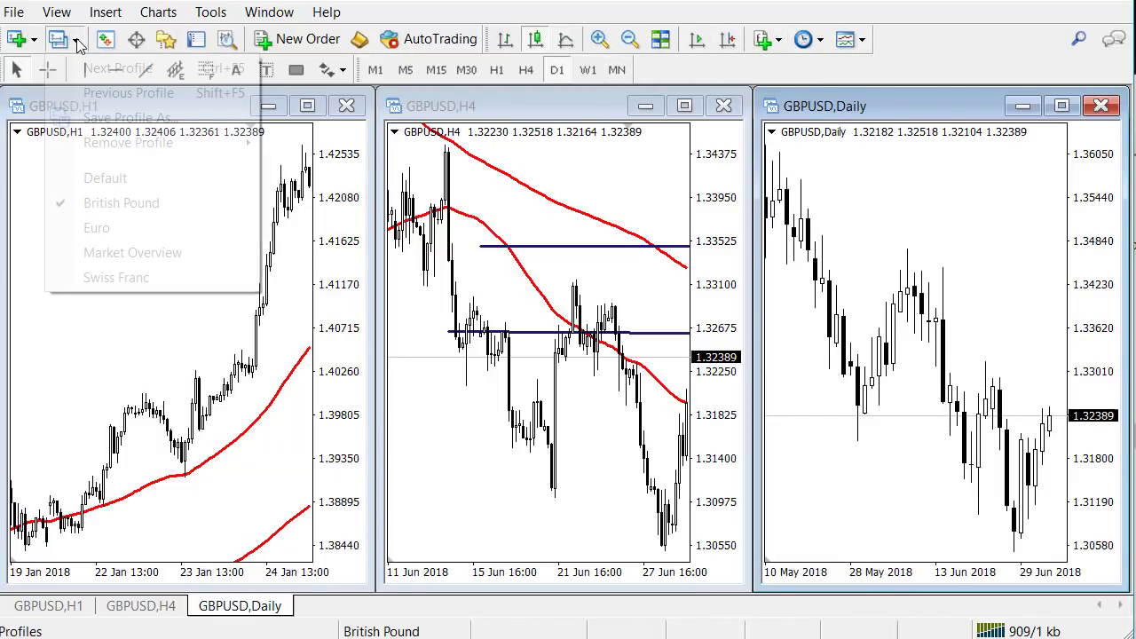
{"action": "left_click", "coordinate": [144, 229]}
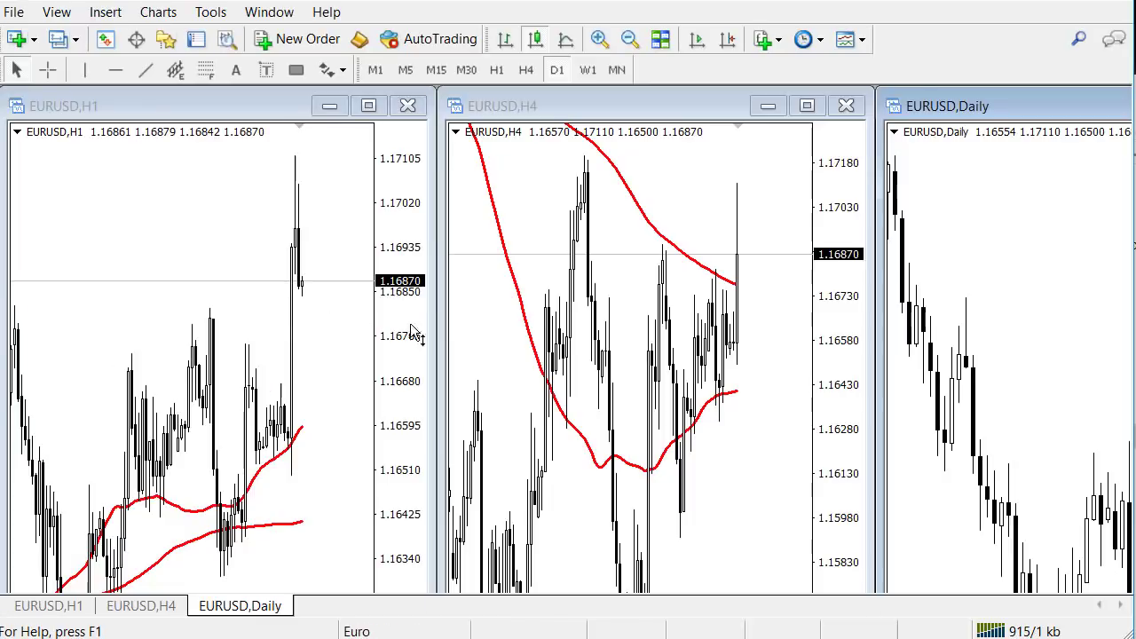
{"action": "left_click", "coordinate": [660, 39]}
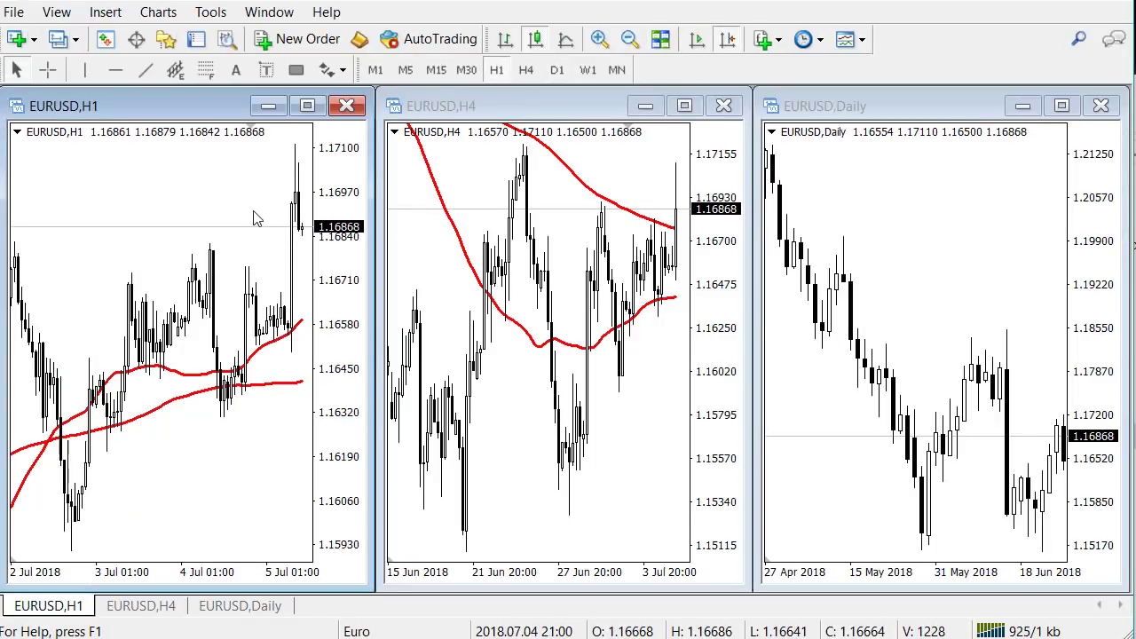
Step: Maximise the EURUSD H1 chart and check which drawing objects can be inserted
{"action": "key", "text": "ctrl+F10"}
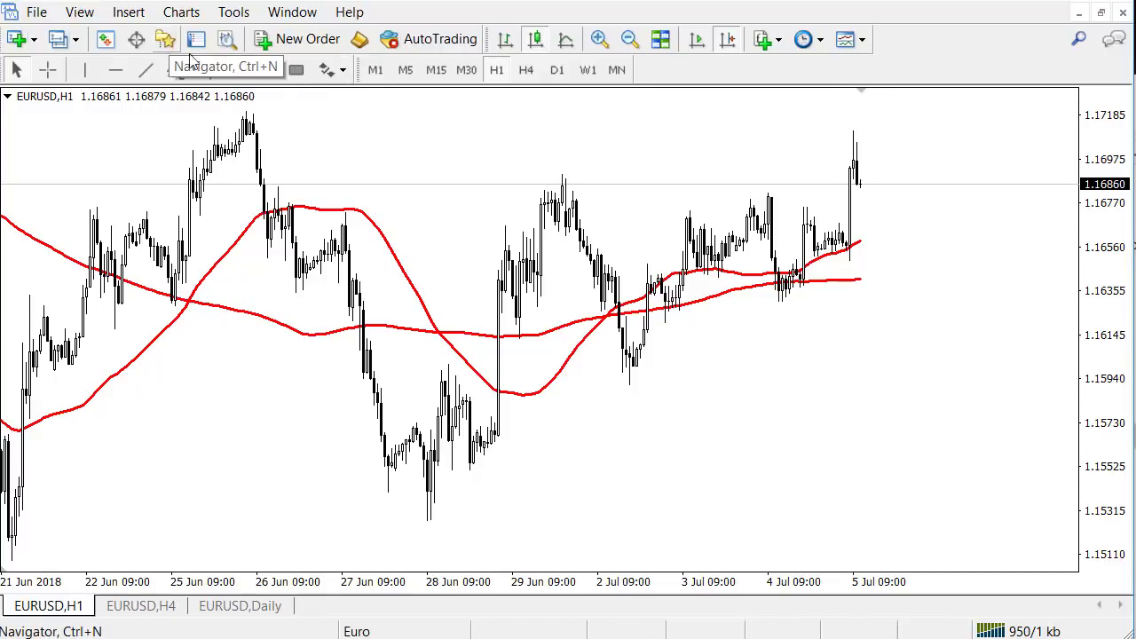
{"action": "left_click", "coordinate": [129, 13]}
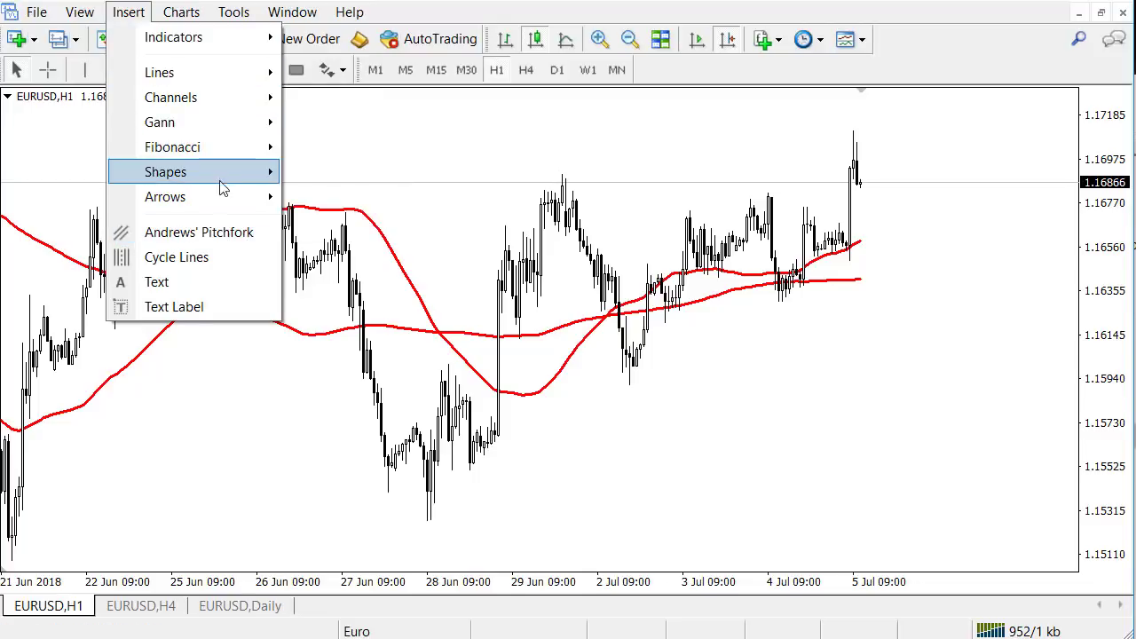
{"action": "mouse_move", "coordinate": [260, 167]}
{"action": "left_click", "coordinate": [312, 109]}
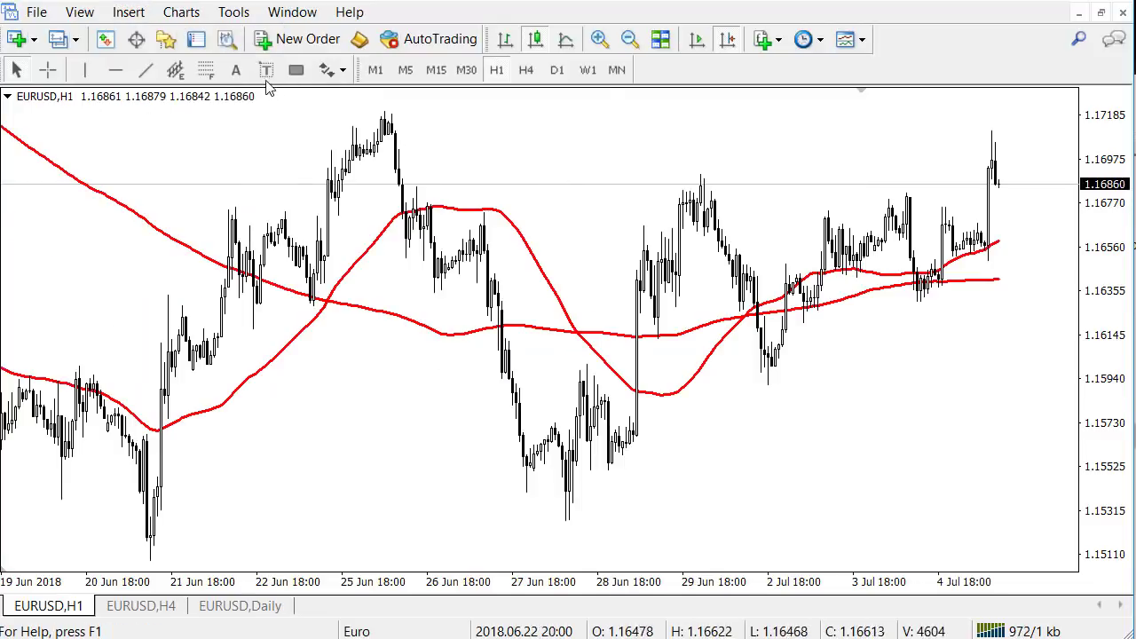
Step: Customize the Line Studies toolbar by adding the Gann Fan tool
{"action": "right_click", "coordinate": [195, 78]}
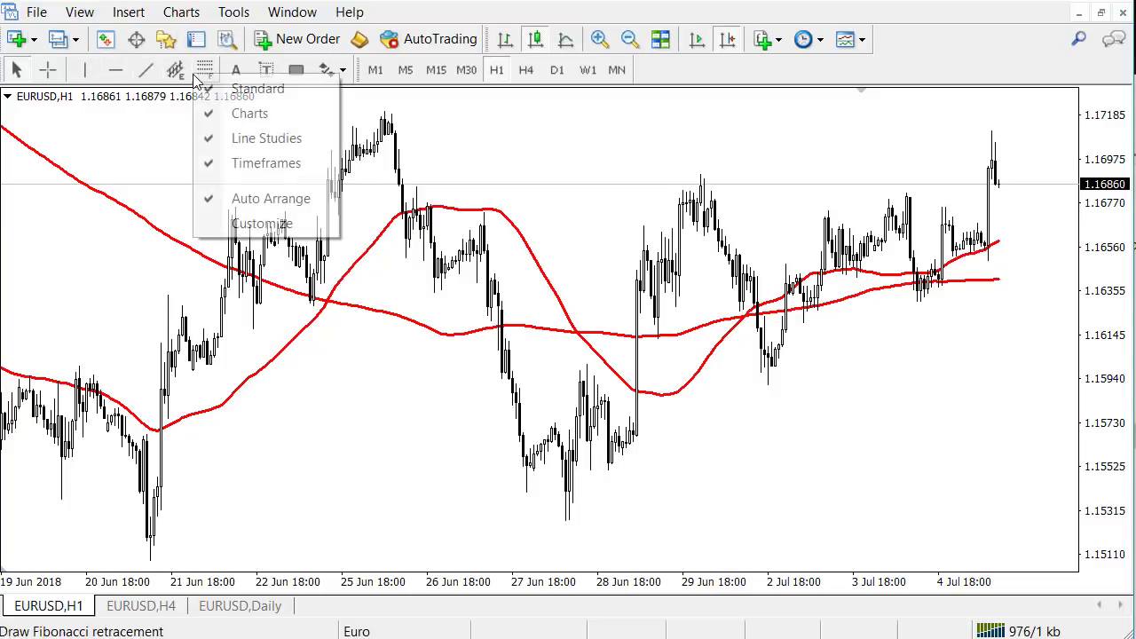
{"action": "left_click", "coordinate": [271, 224]}
{"action": "scroll", "coordinate": [328, 355], "scroll_direction": "down", "scroll_amount": 3}
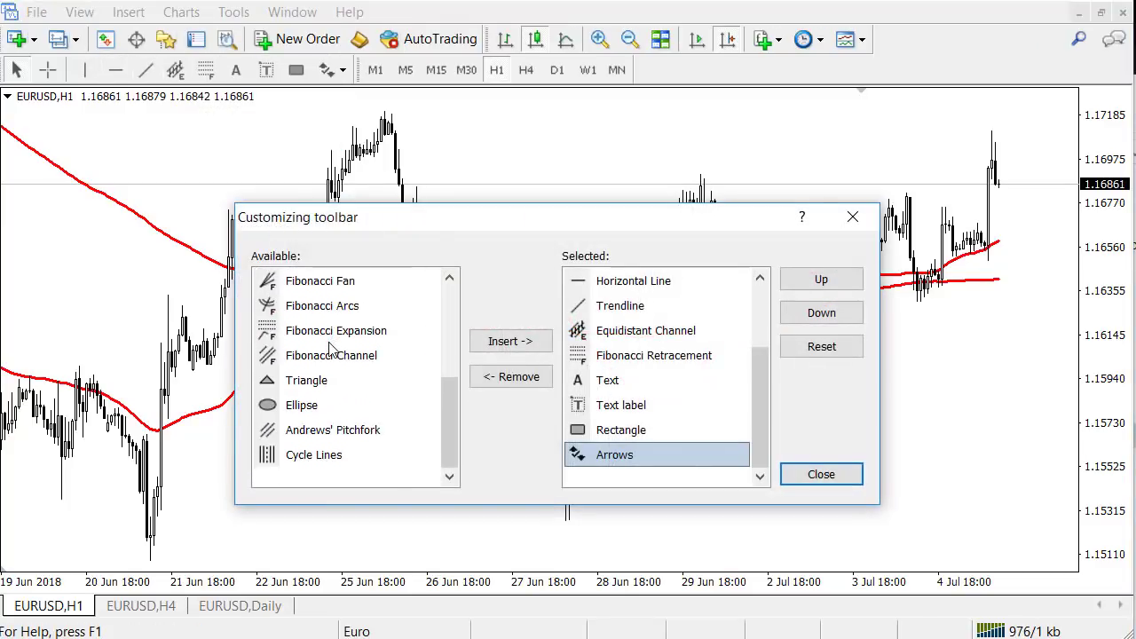
{"action": "scroll", "coordinate": [340, 376], "scroll_direction": "up", "scroll_amount": 3}
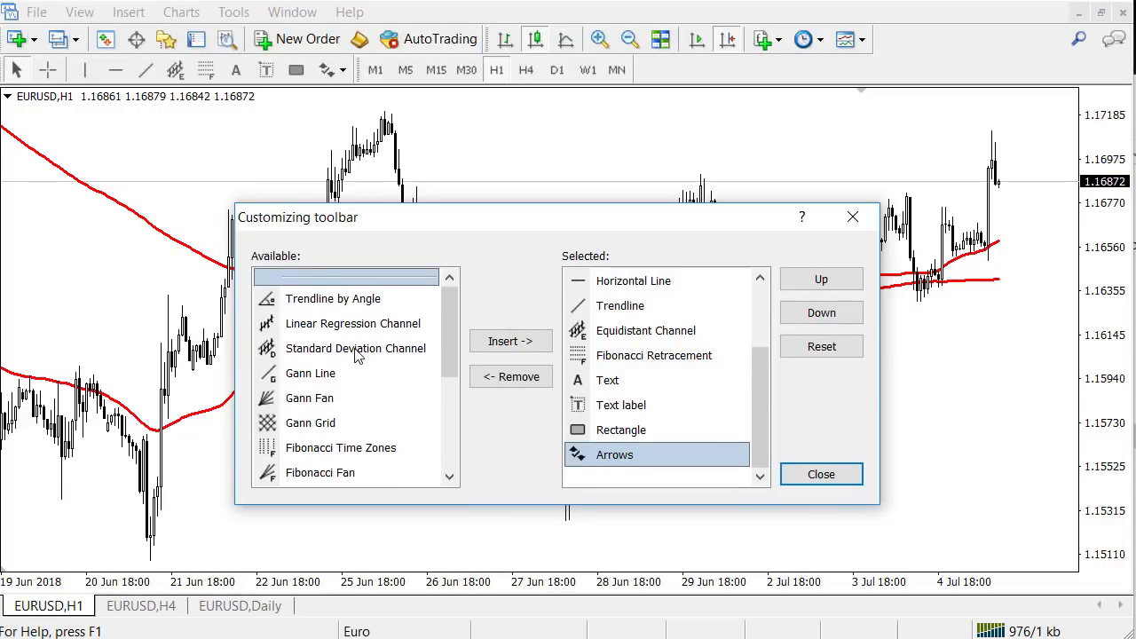
{"action": "left_click", "coordinate": [354, 373]}
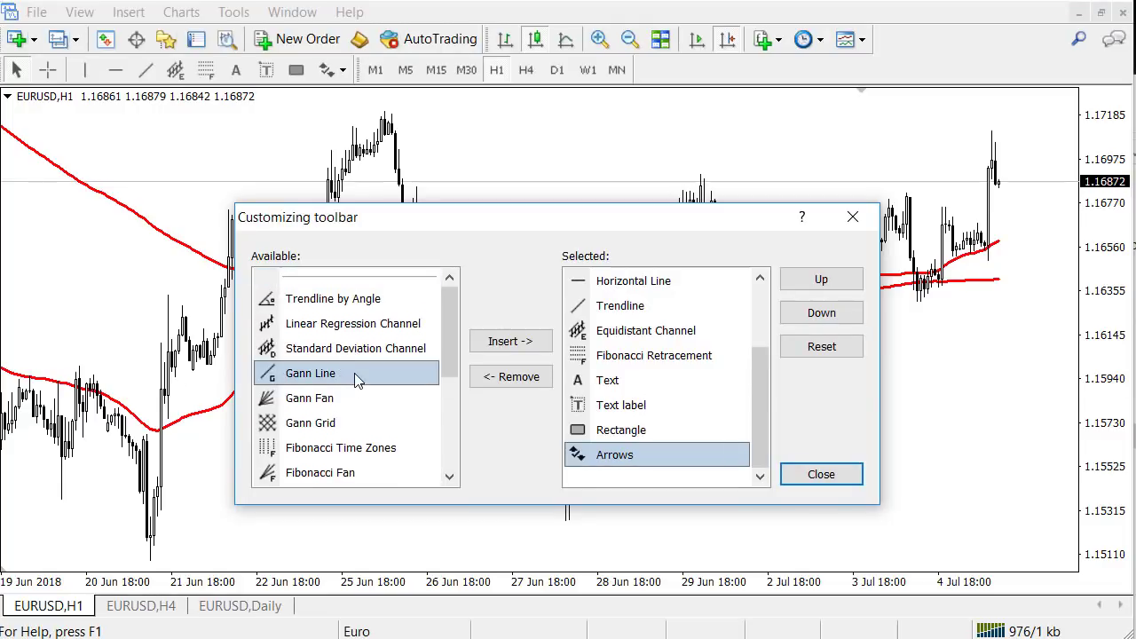
{"action": "left_click", "coordinate": [351, 404]}
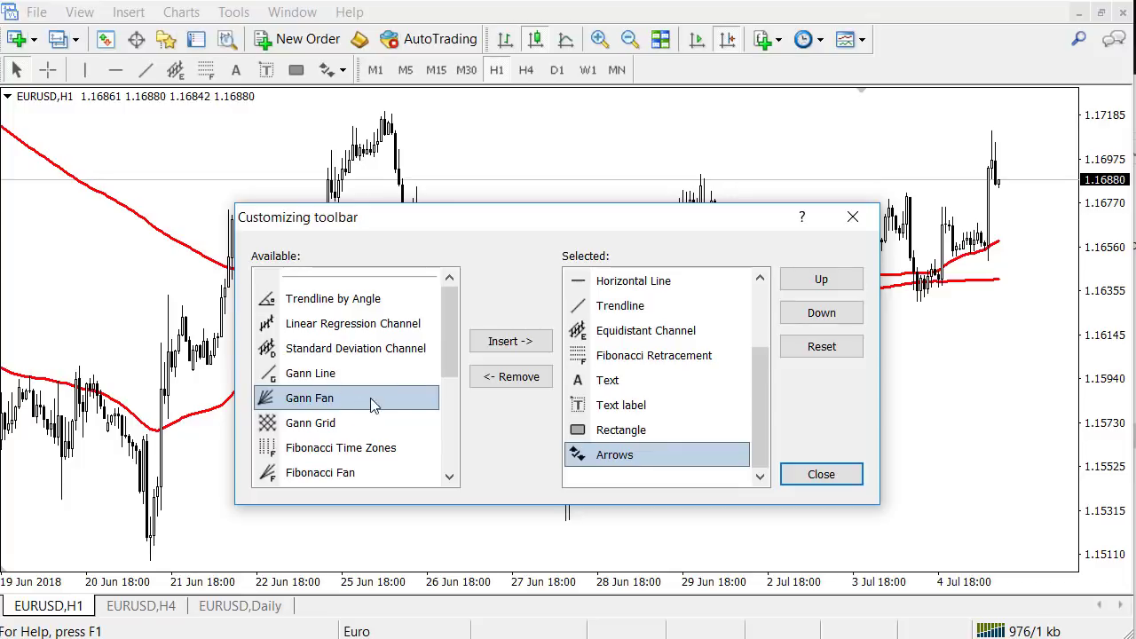
{"action": "left_click", "coordinate": [511, 341]}
Step: Remove the Equidistant Channel tool from the Line Studies toolbar and finish customizing
{"action": "scroll", "coordinate": [641, 477], "scroll_direction": "down", "scroll_amount": 1}
{"action": "scroll", "coordinate": [645, 404], "scroll_direction": "up", "scroll_amount": 3}
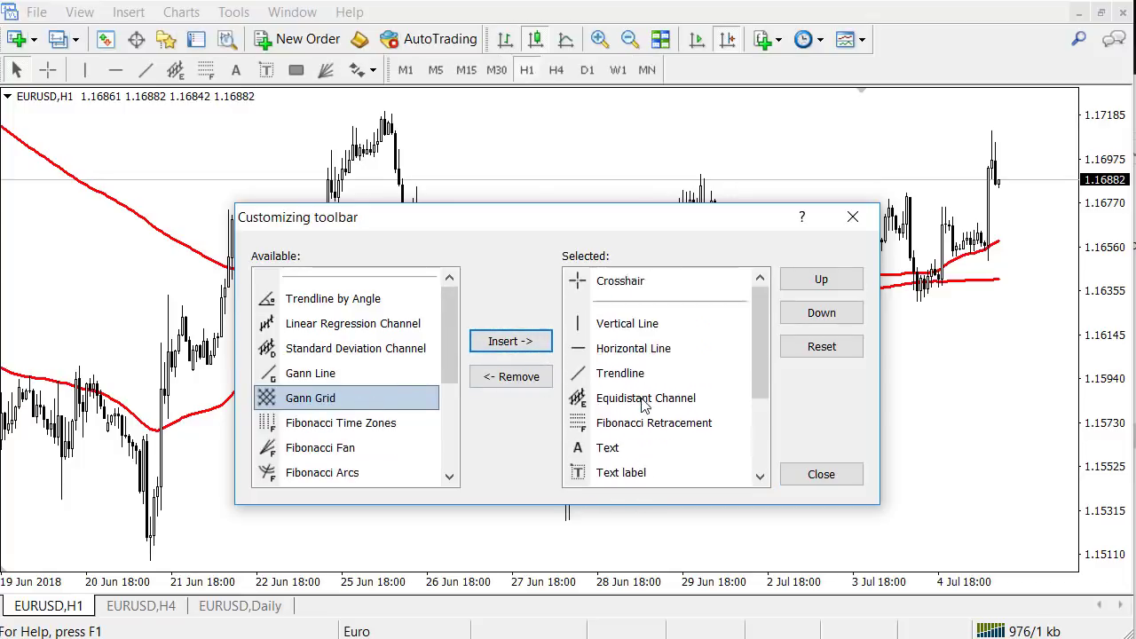
{"action": "scroll", "coordinate": [646, 404], "scroll_direction": "up", "scroll_amount": 1}
{"action": "left_click", "coordinate": [661, 423]}
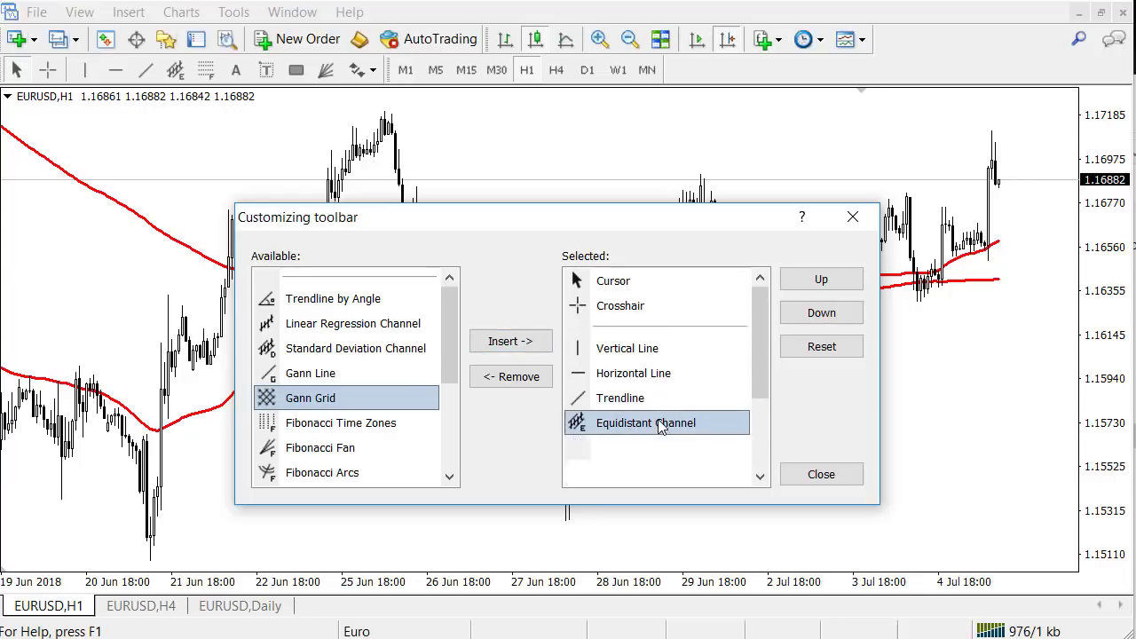
{"action": "left_click", "coordinate": [536, 379]}
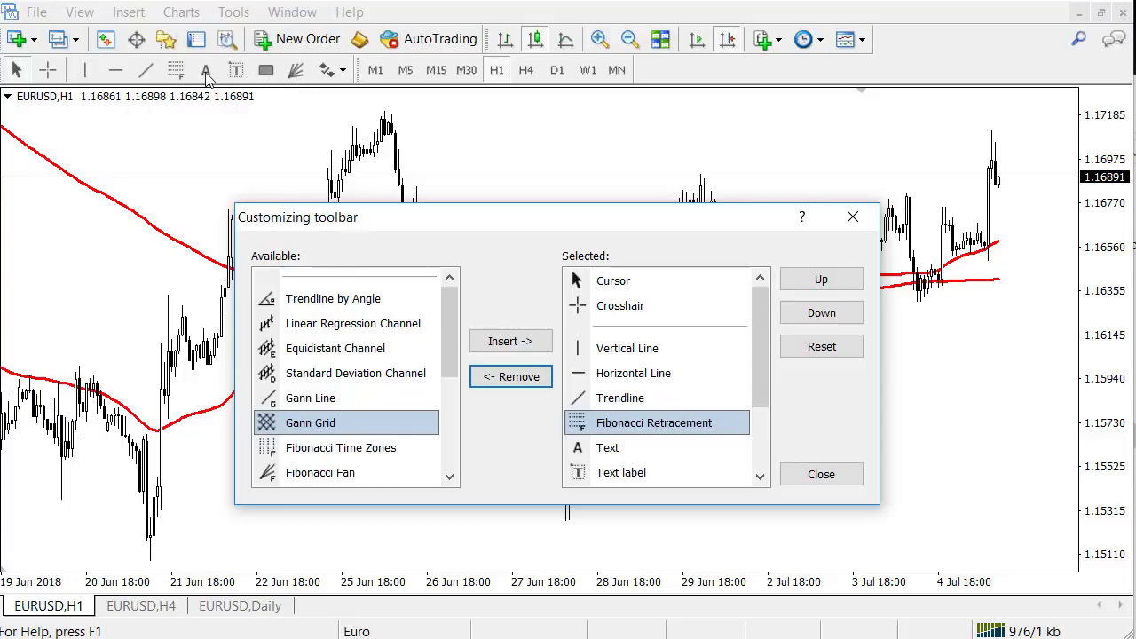
{"action": "left_click", "coordinate": [822, 474]}
Step: Open a new EURUSD order from the chart and sell a volume of 1.00 at market execution
{"action": "scroll", "coordinate": [553, 177], "scroll_direction": "up", "scroll_amount": 4}
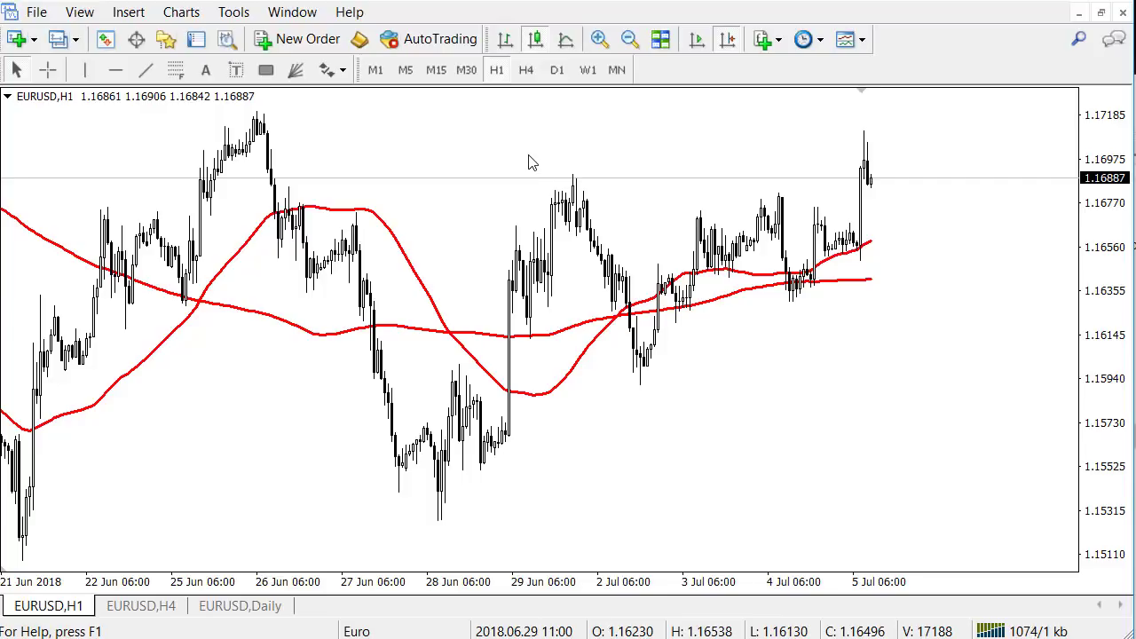
{"action": "right_click", "coordinate": [441, 142]}
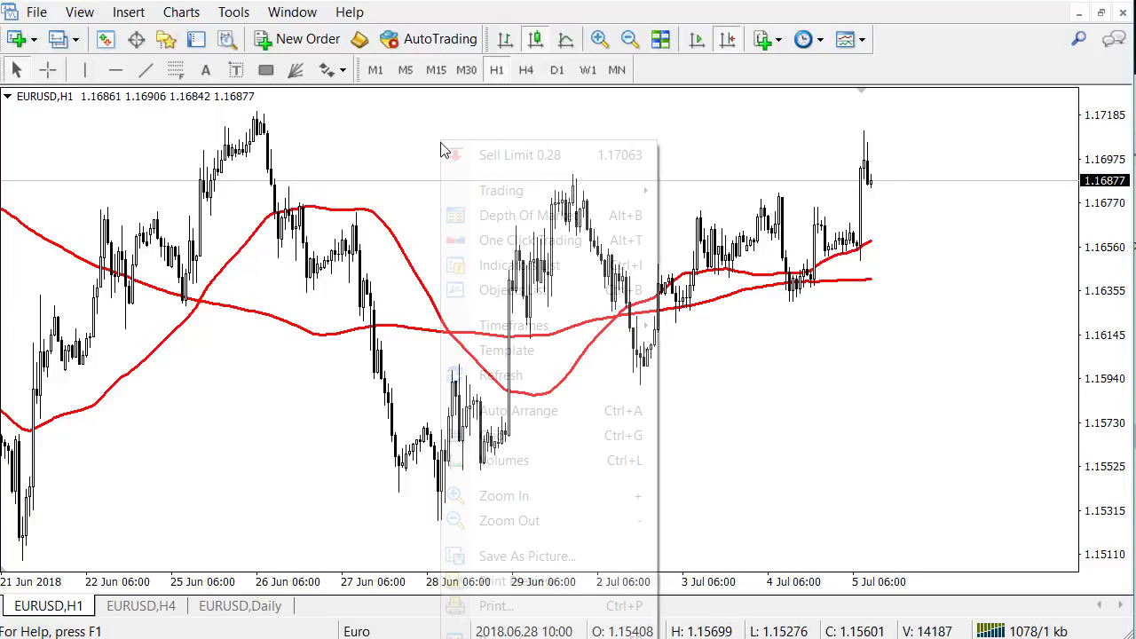
{"action": "mouse_move", "coordinate": [634, 194]}
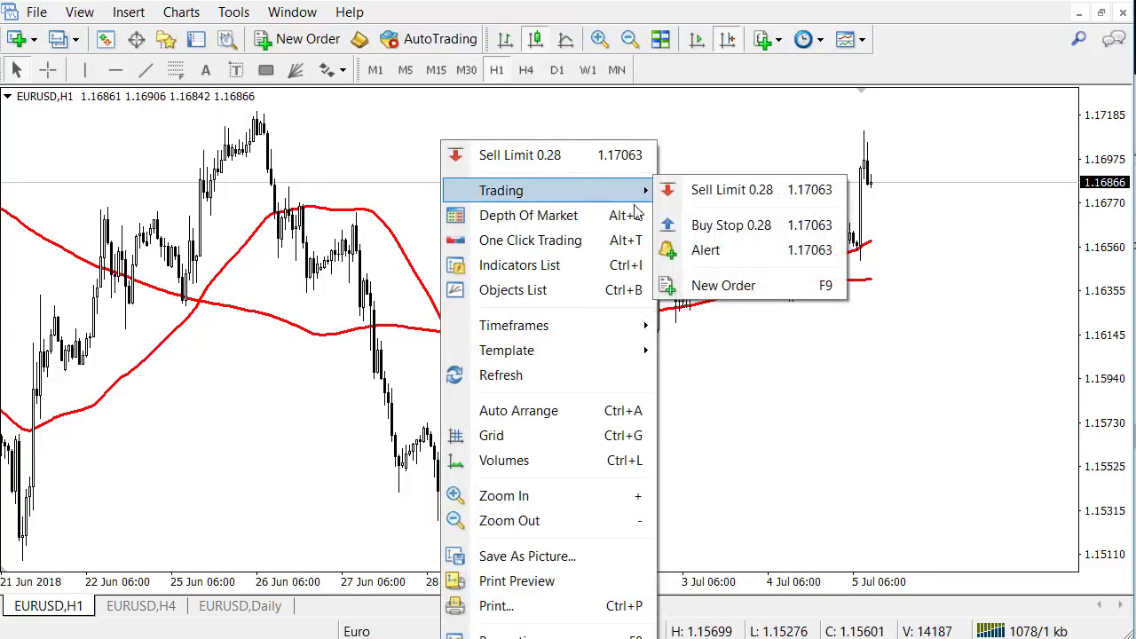
{"action": "left_click", "coordinate": [729, 285]}
{"action": "left_click", "coordinate": [670, 157]}
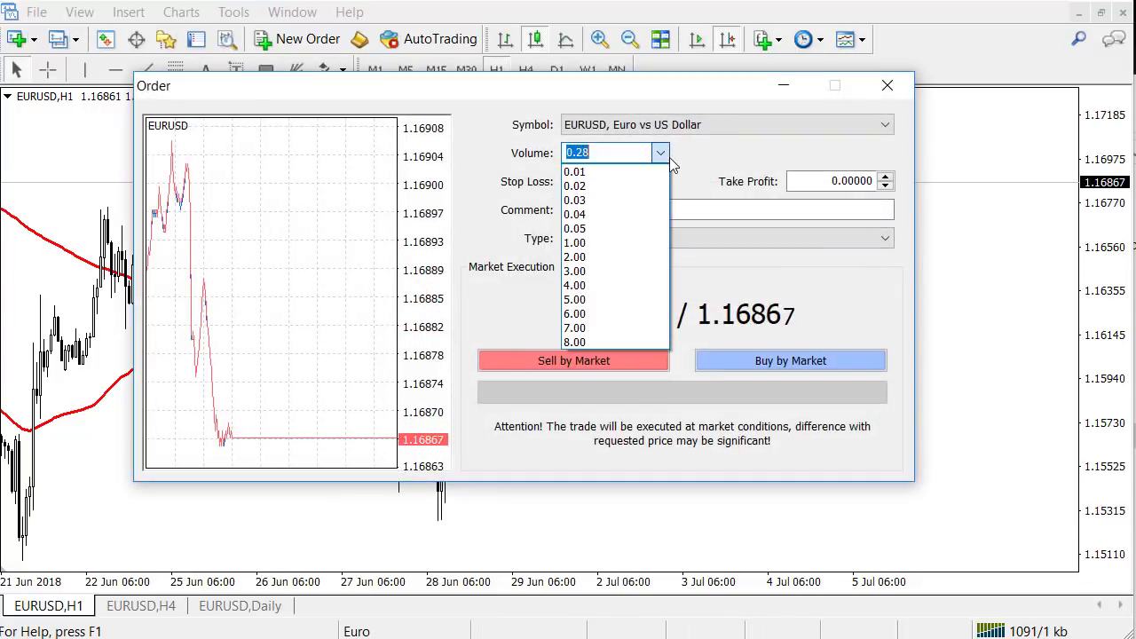
{"action": "left_click", "coordinate": [621, 244]}
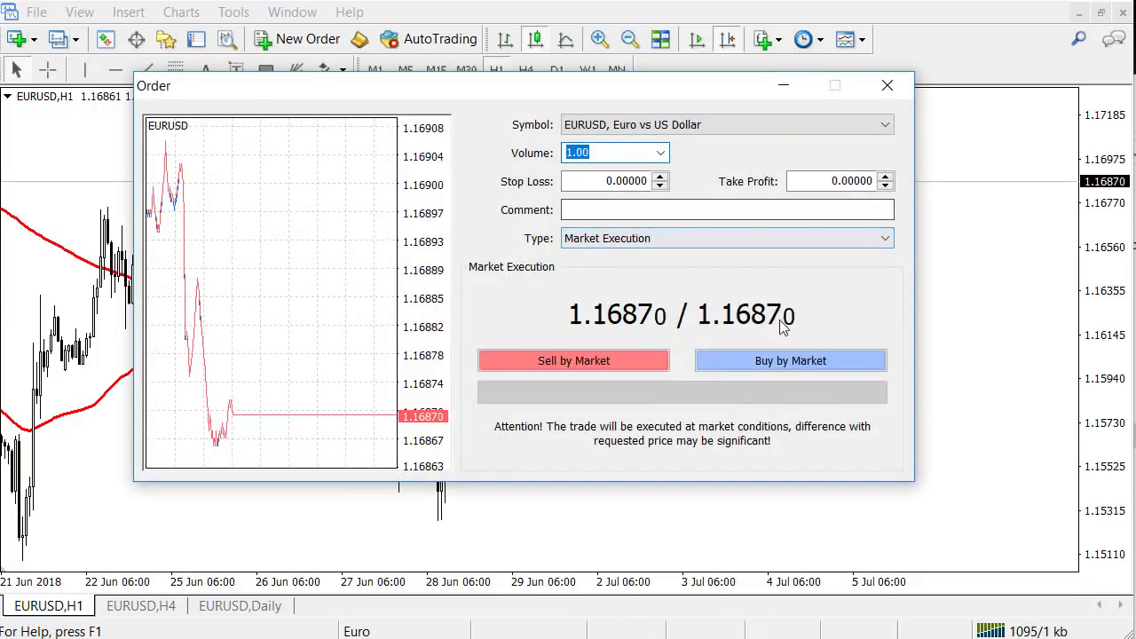
{"action": "left_click", "coordinate": [605, 364]}
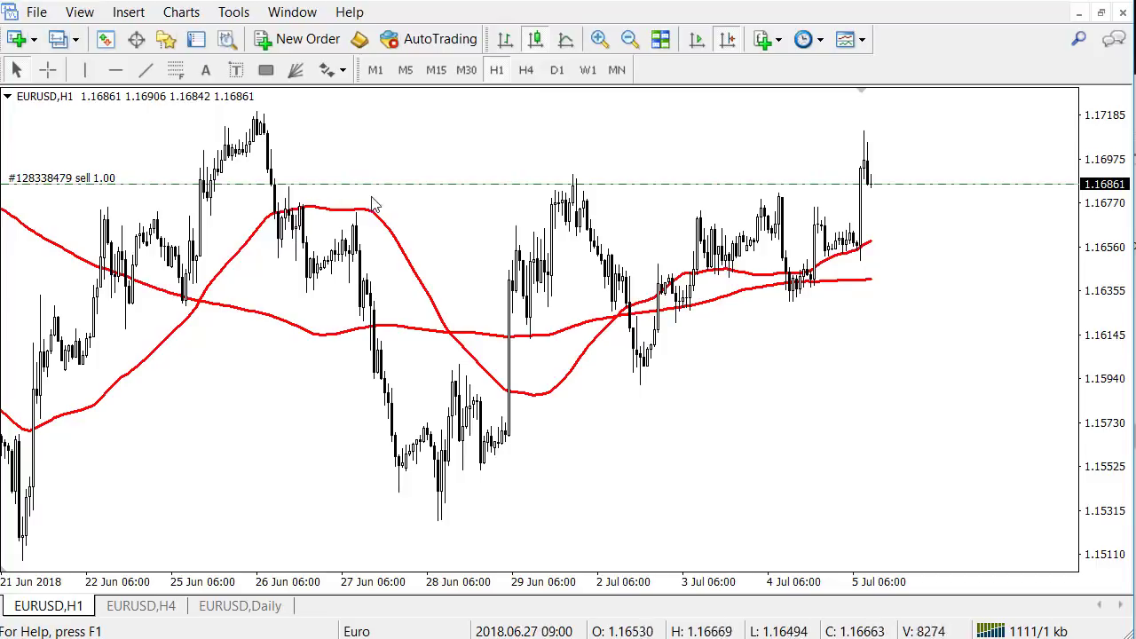
Step: Open the 1.00 sell position for modification from its entry line on the EURUSD H1 chart
{"action": "right_click", "coordinate": [415, 184]}
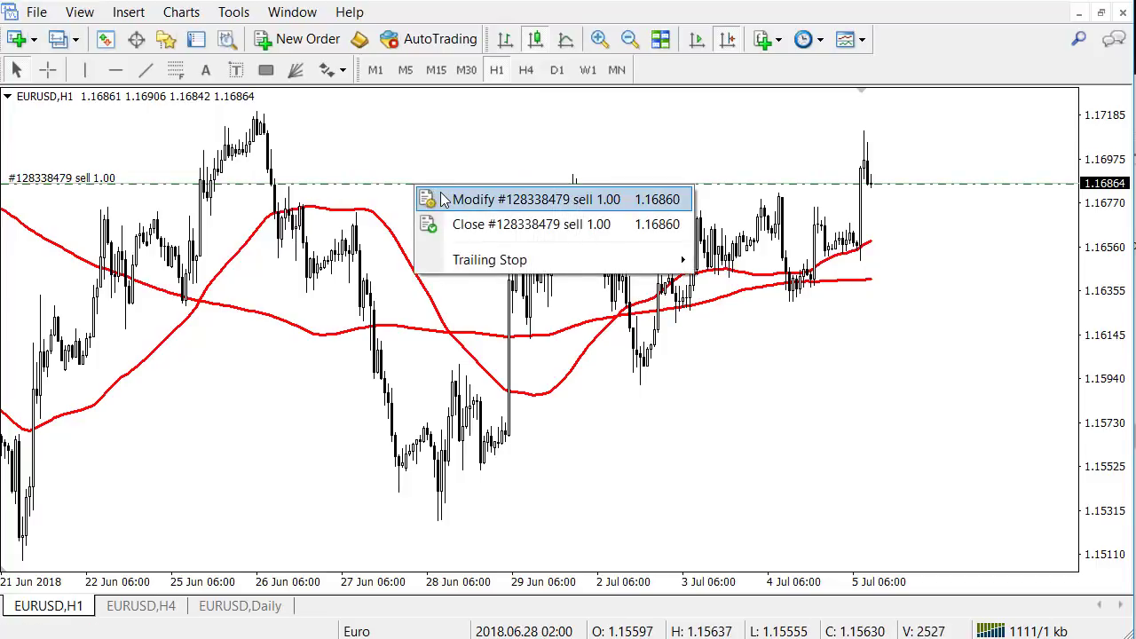
{"action": "left_click", "coordinate": [246, 203]}
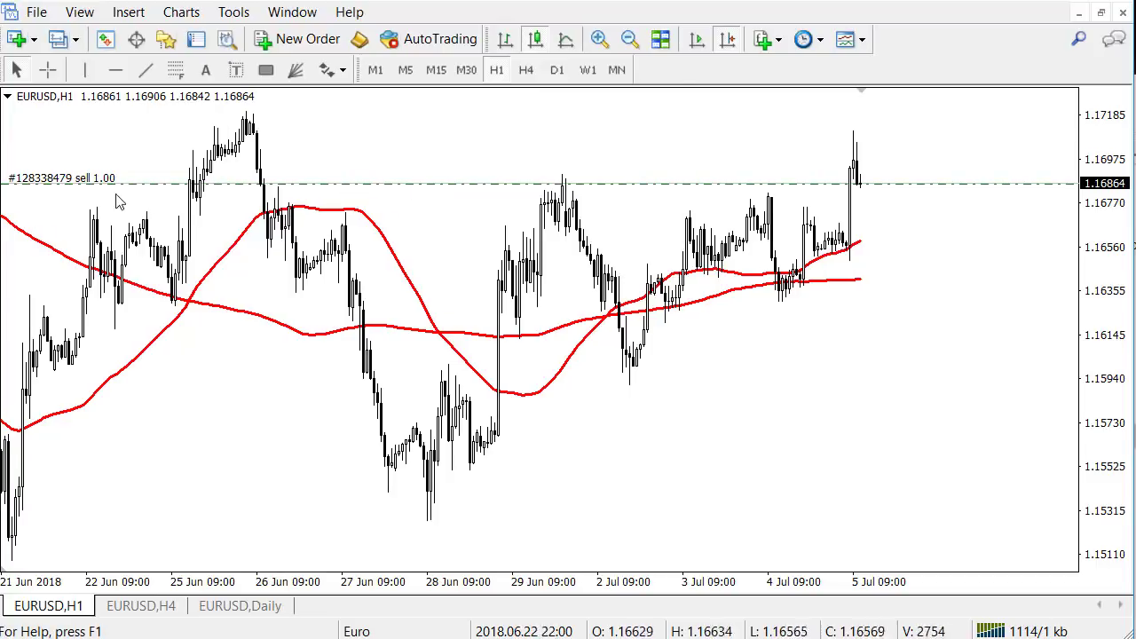
{"action": "right_click", "coordinate": [380, 193]}
{"action": "left_click", "coordinate": [330, 195]}
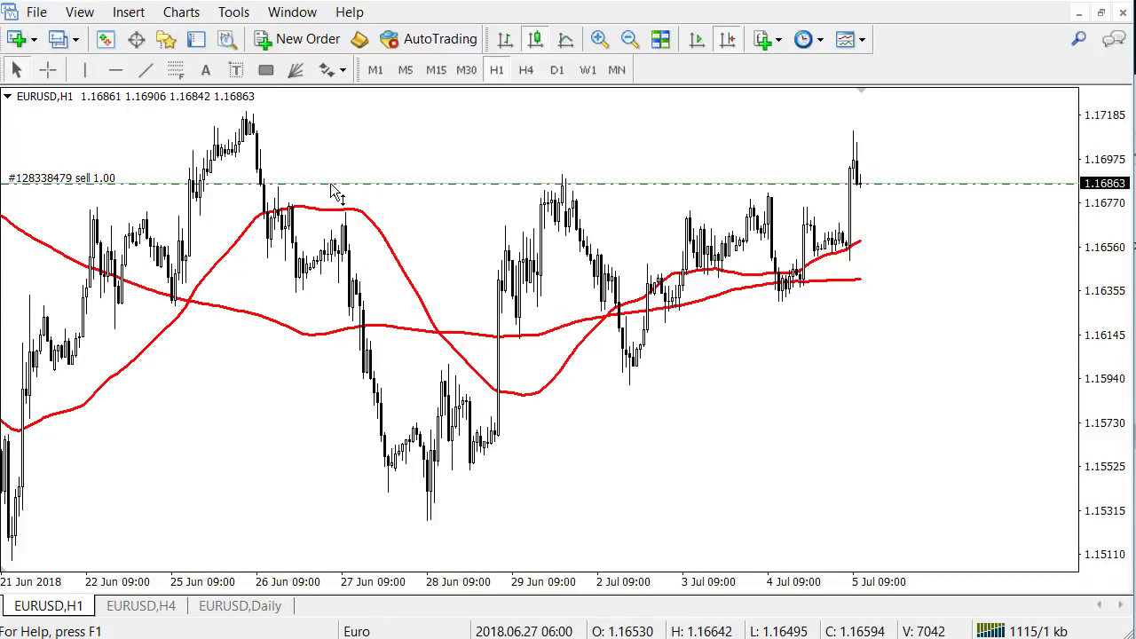
{"action": "right_click", "coordinate": [332, 187]}
{"action": "right_click", "coordinate": [324, 189]}
{"action": "right_click", "coordinate": [318, 185]}
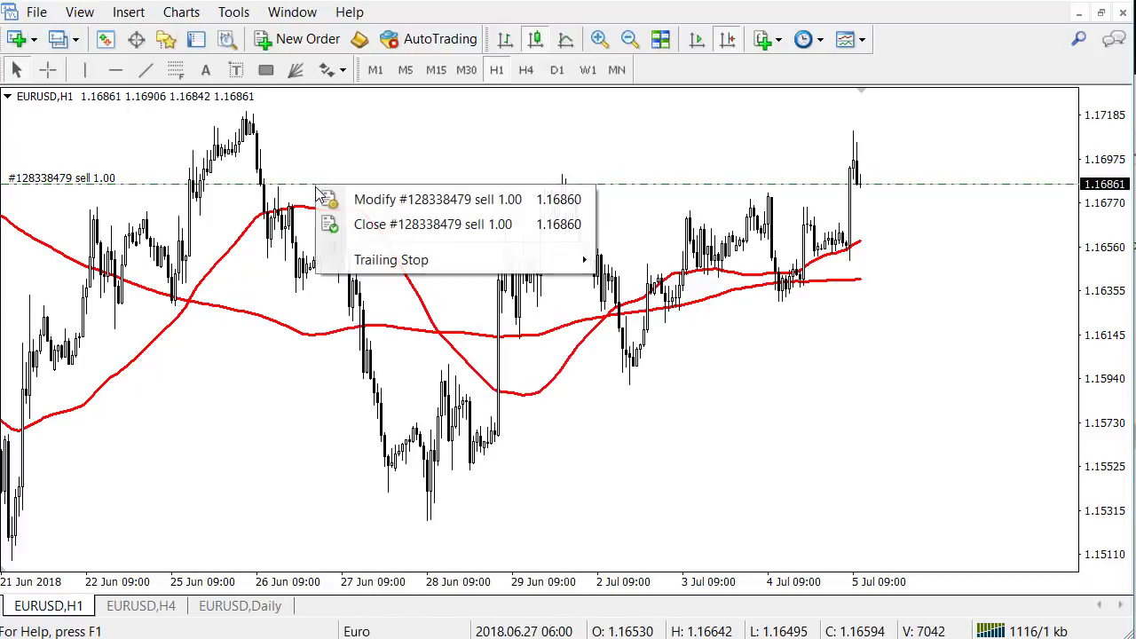
{"action": "left_click", "coordinate": [367, 199]}
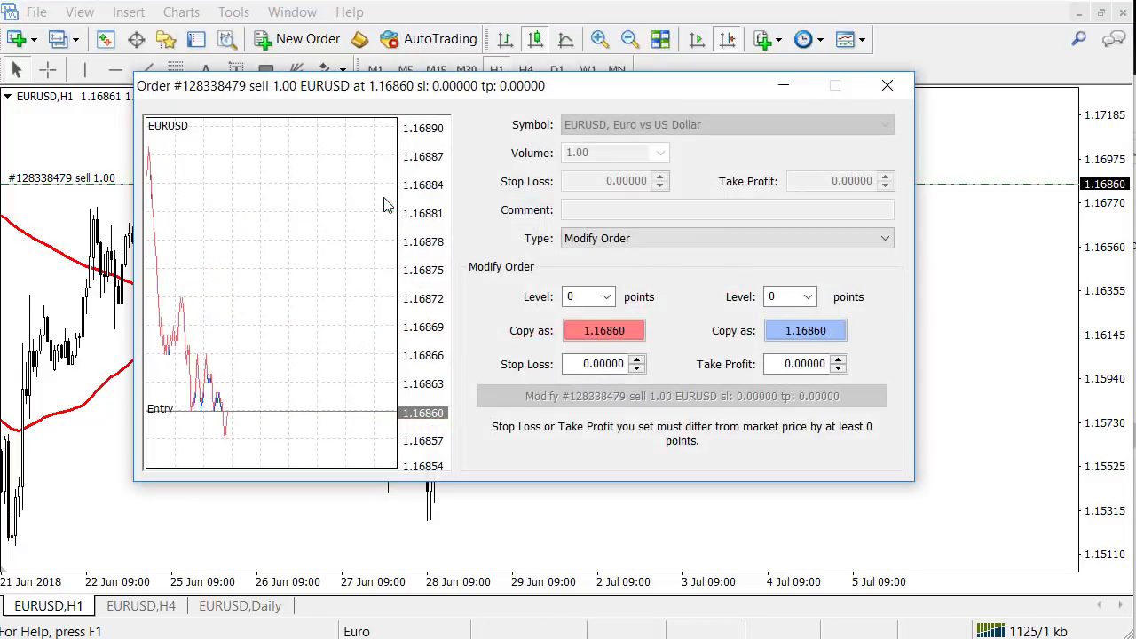
Step: Change the order type to Market Execution and partially close the sell position with a volume of 0.5
{"action": "left_click", "coordinate": [641, 240]}
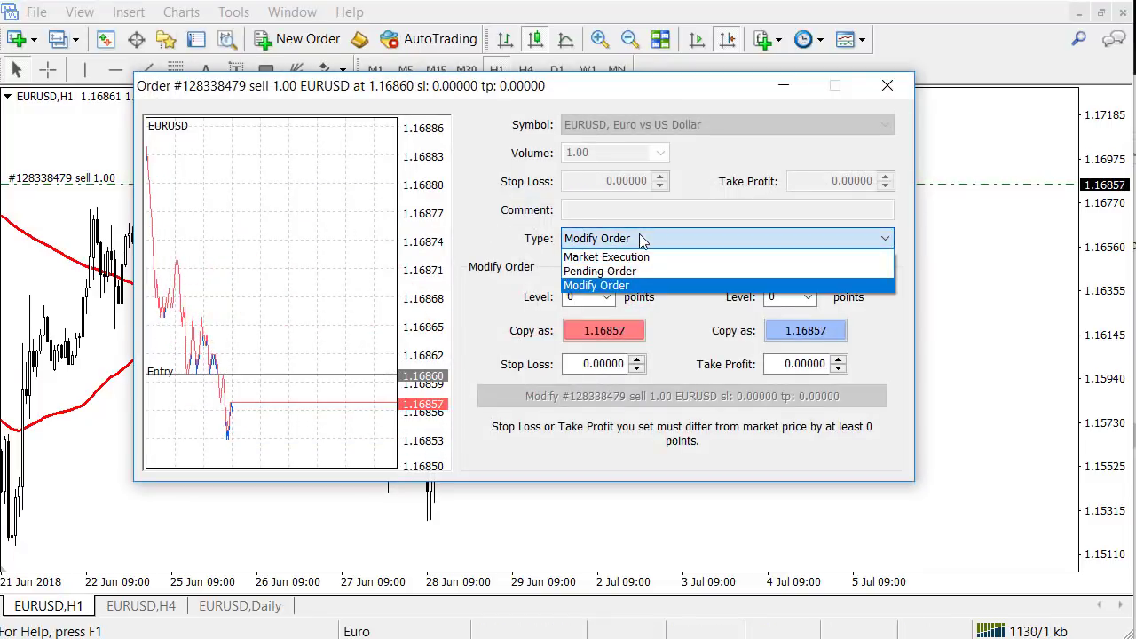
{"action": "left_click", "coordinate": [662, 260]}
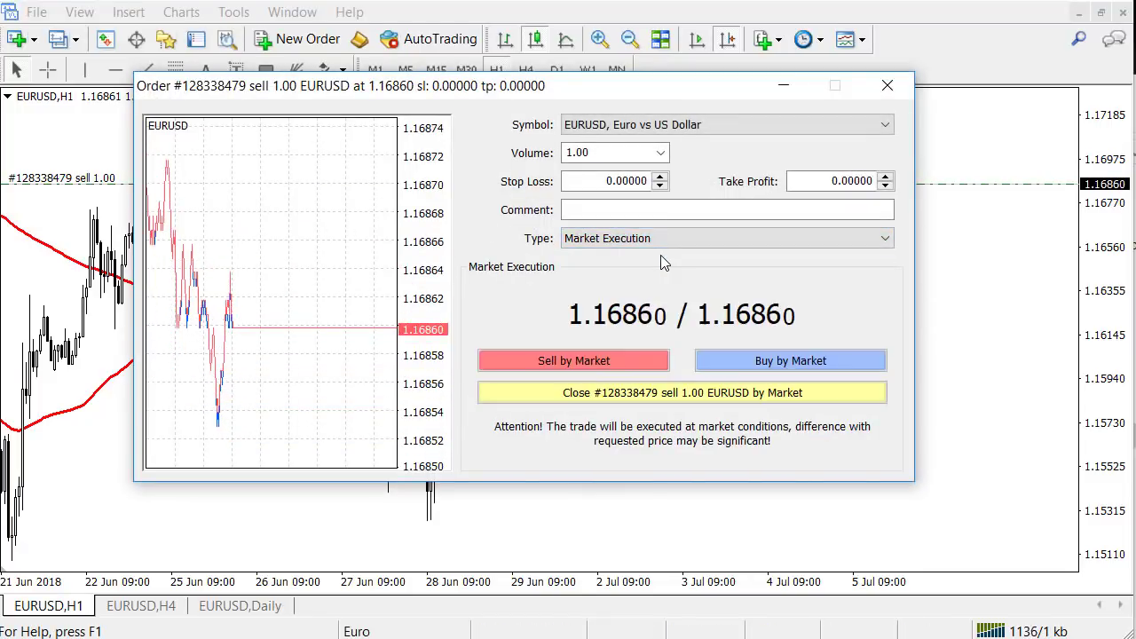
{"action": "left_click", "coordinate": [661, 154]}
{"action": "left_click", "coordinate": [660, 156]}
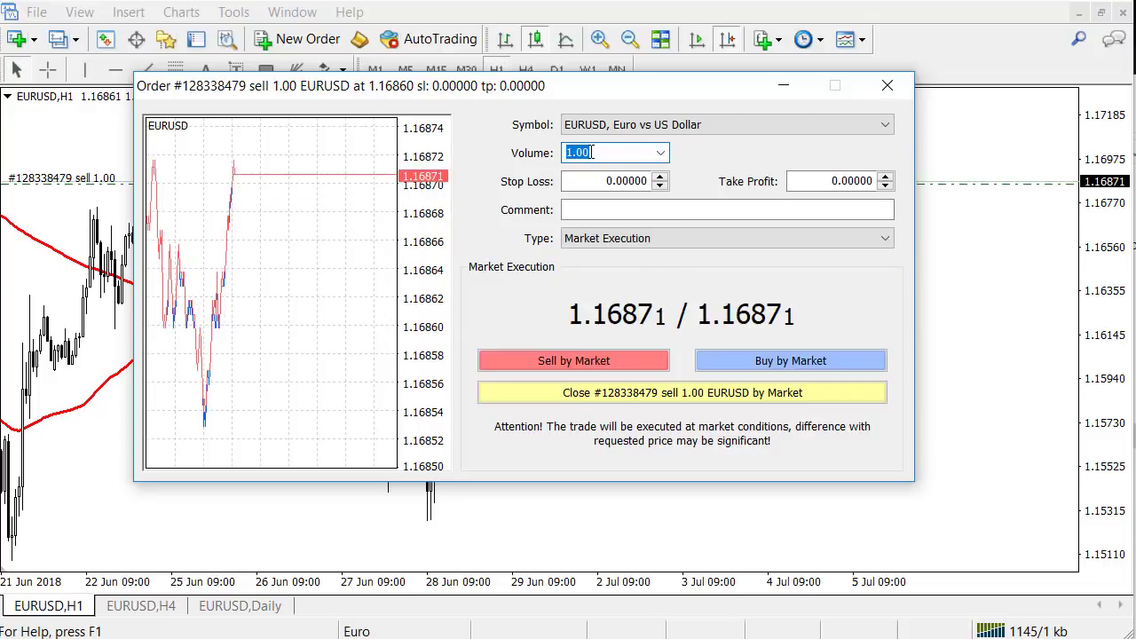
{"action": "type", "text": "0.5"}
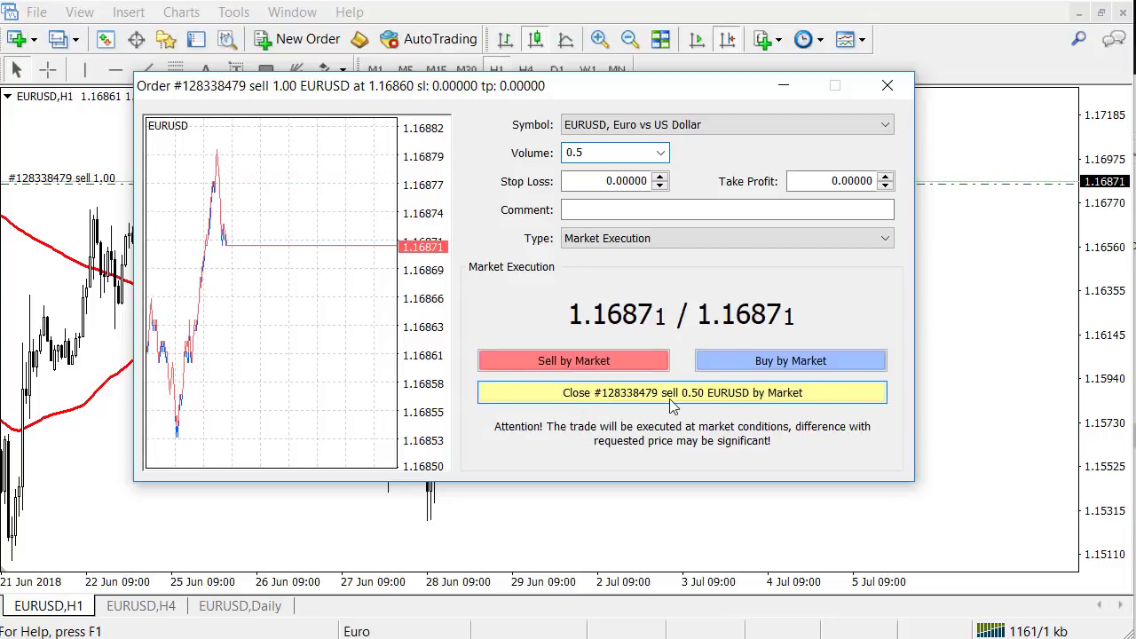
{"action": "left_click", "coordinate": [703, 396]}
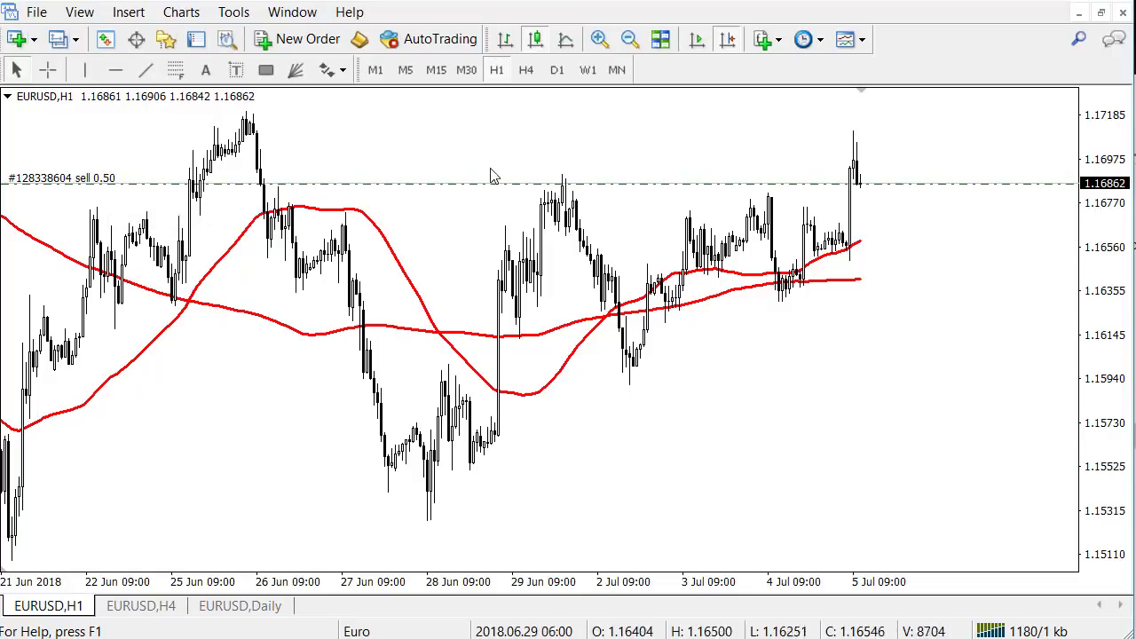
Step: Review how to close the remaining 0.50 sell position by market execution, then dismiss the order without executing it
{"action": "right_click", "coordinate": [452, 183]}
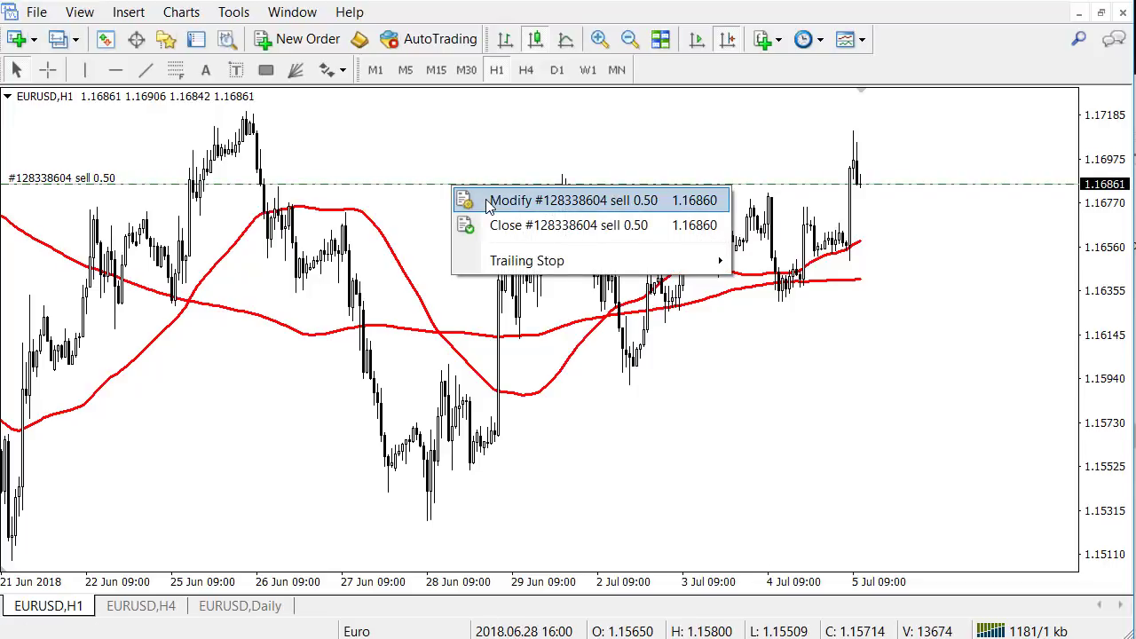
{"action": "left_click", "coordinate": [379, 204]}
{"action": "right_click", "coordinate": [378, 182]}
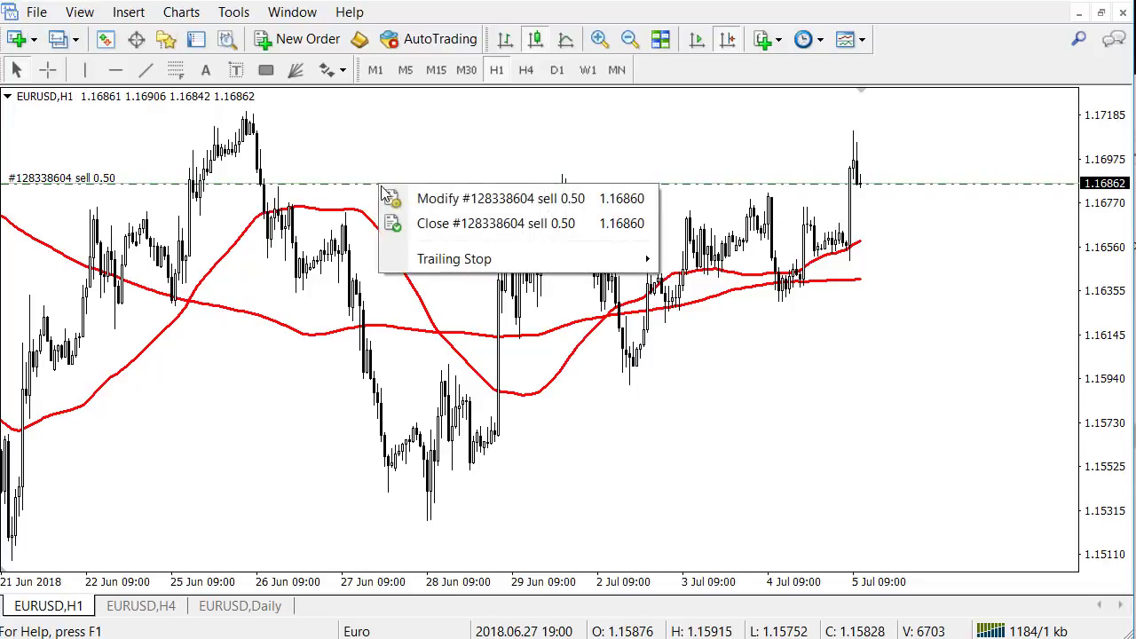
{"action": "left_click", "coordinate": [399, 198]}
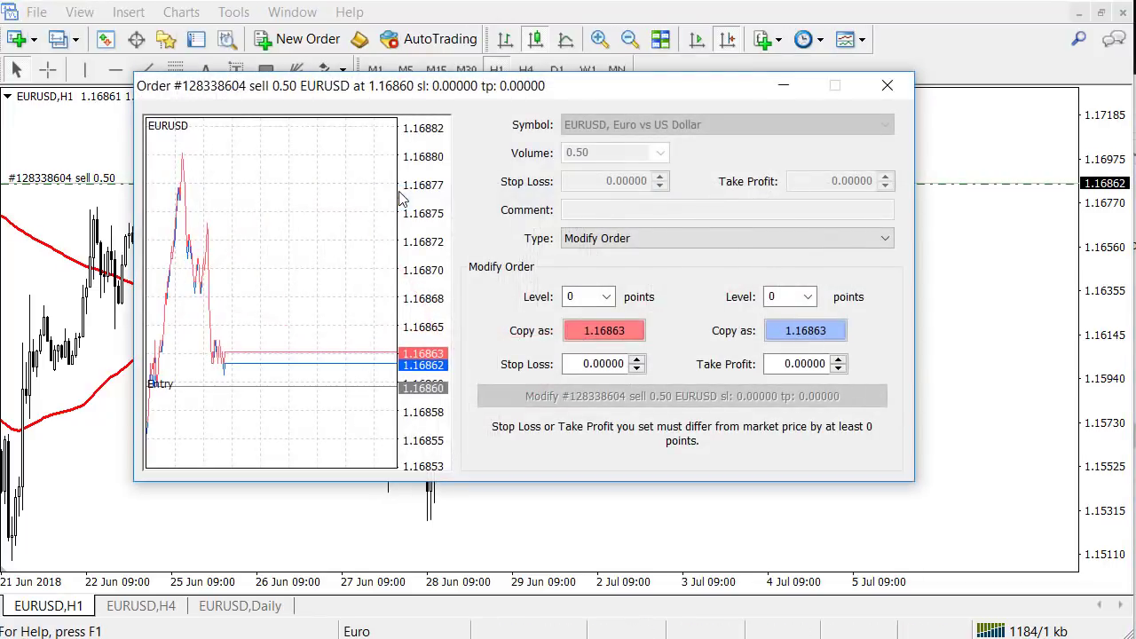
{"action": "left_click", "coordinate": [603, 245]}
{"action": "left_click", "coordinate": [644, 257]}
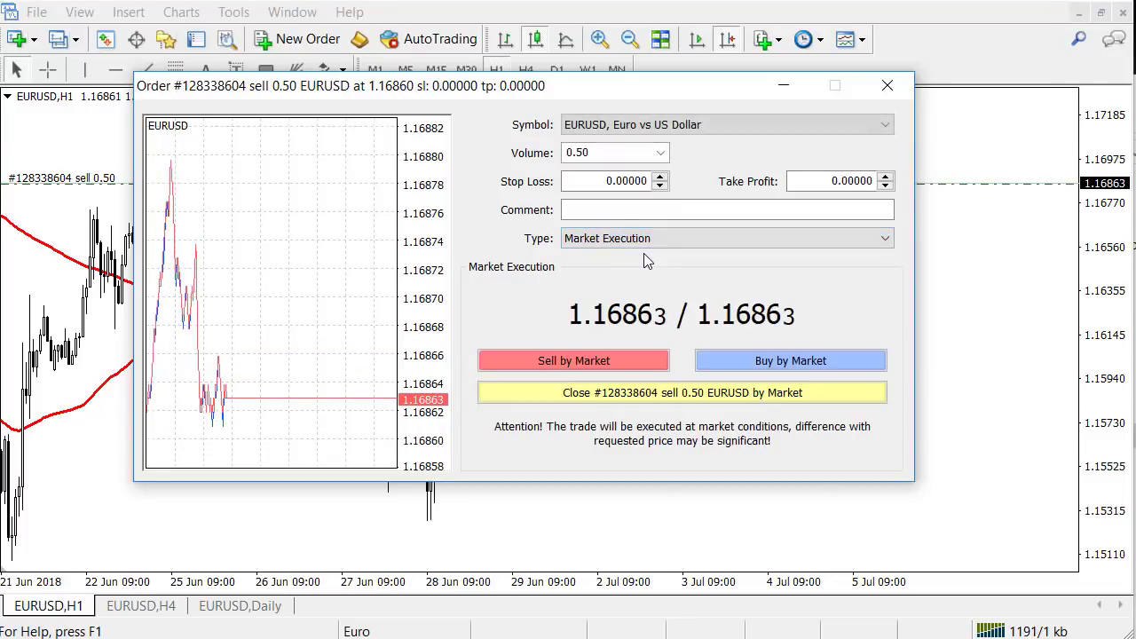
{"action": "double_click", "coordinate": [608, 153]}
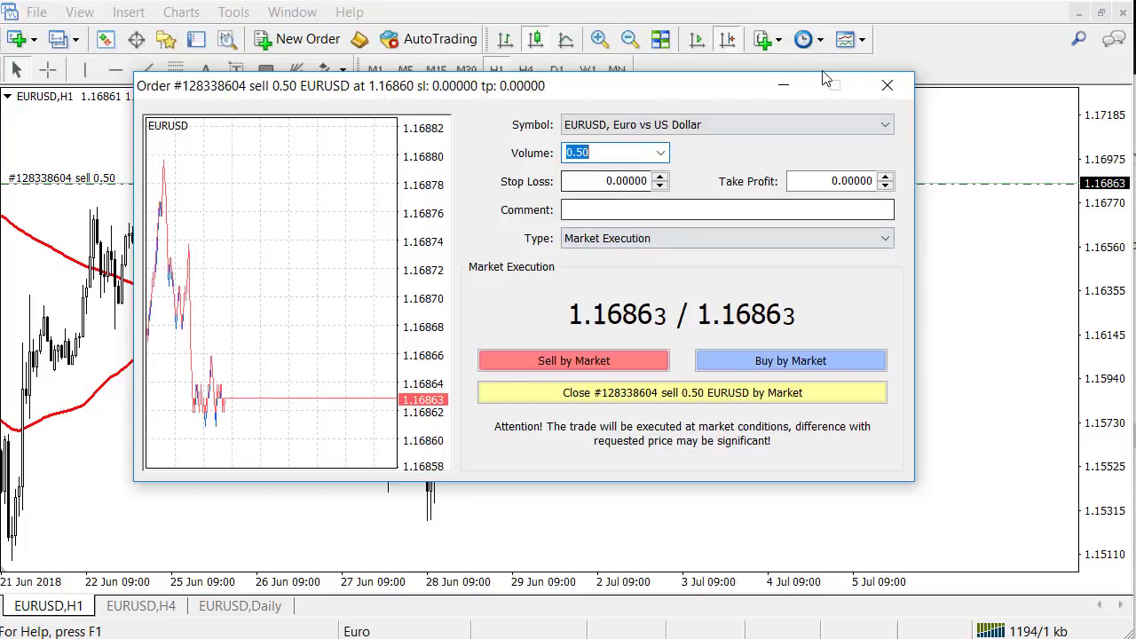
{"action": "left_click", "coordinate": [887, 84]}
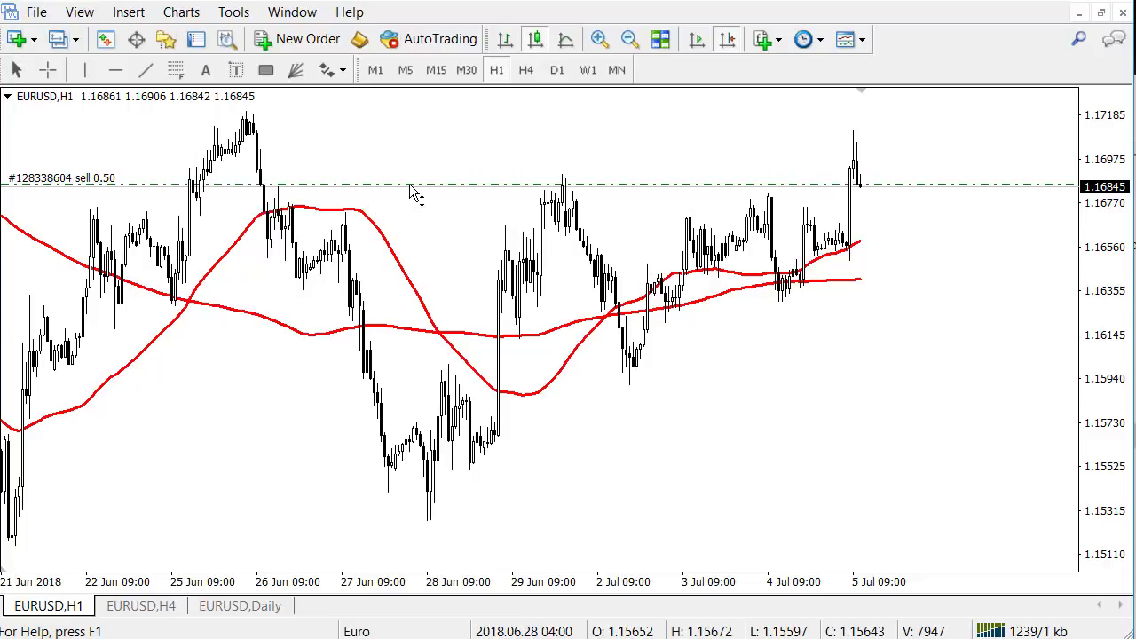
{"action": "mouse_move", "coordinate": [409, 184]}
{"action": "left_mouse_down"}
{"action": "mouse_move", "coordinate": [417, 202]}
{"action": "mouse_move", "coordinate": [414, 184]}
{"action": "left_mouse_up"}
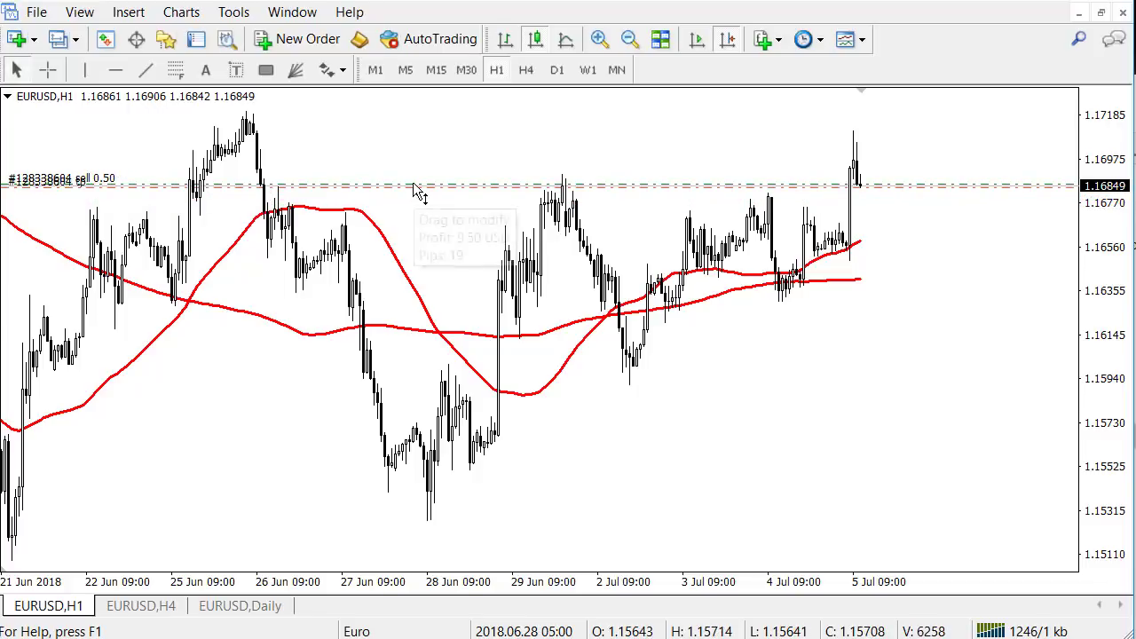
{"action": "right_click", "coordinate": [413, 187]}
{"action": "left_click", "coordinate": [426, 200]}
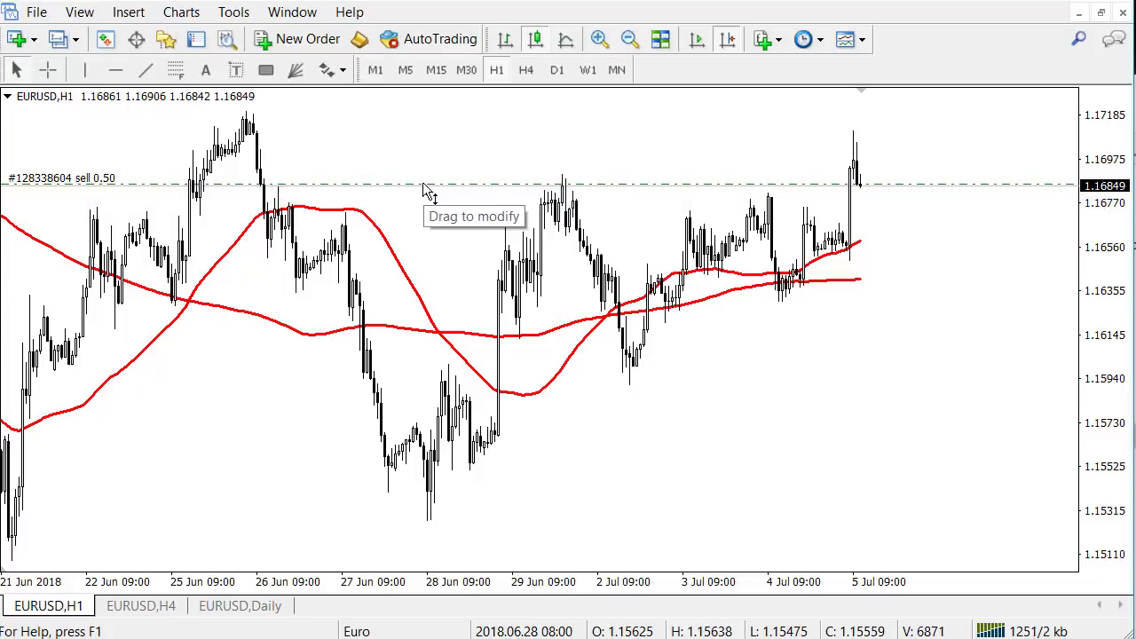
Step: Set the sell position's take profit on the chart between 1.16355 and 1.16145, and its stop loss at about 1.17130
{"action": "left_click_drag", "start_coordinate": [424, 186], "coordinate": [891, 312]}
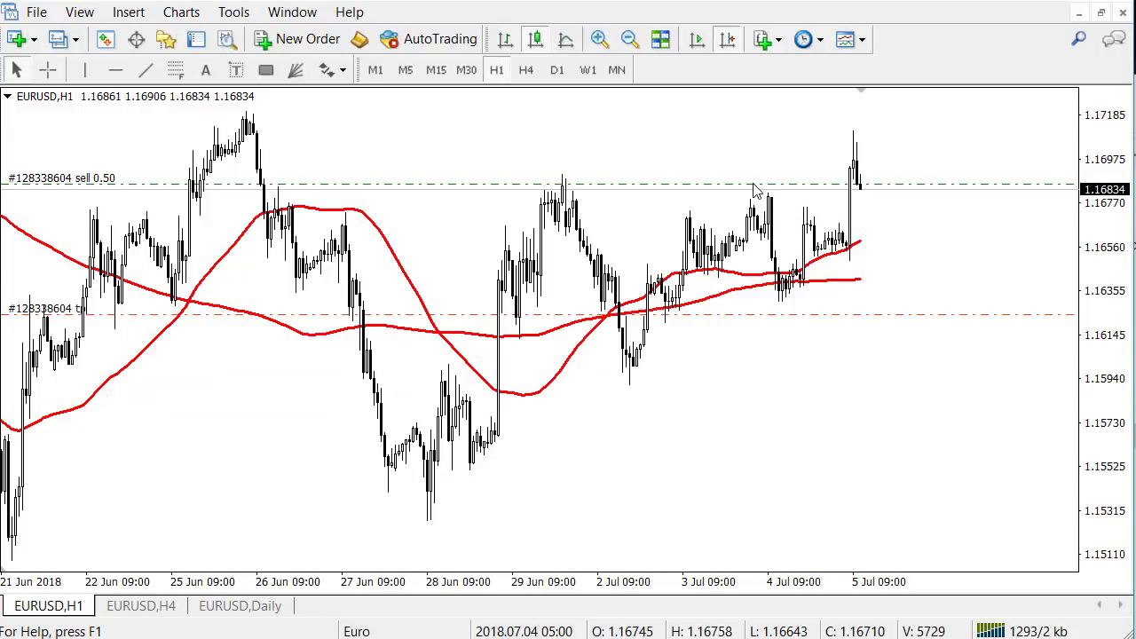
{"action": "left_click_drag", "start_coordinate": [754, 187], "coordinate": [100, 134]}
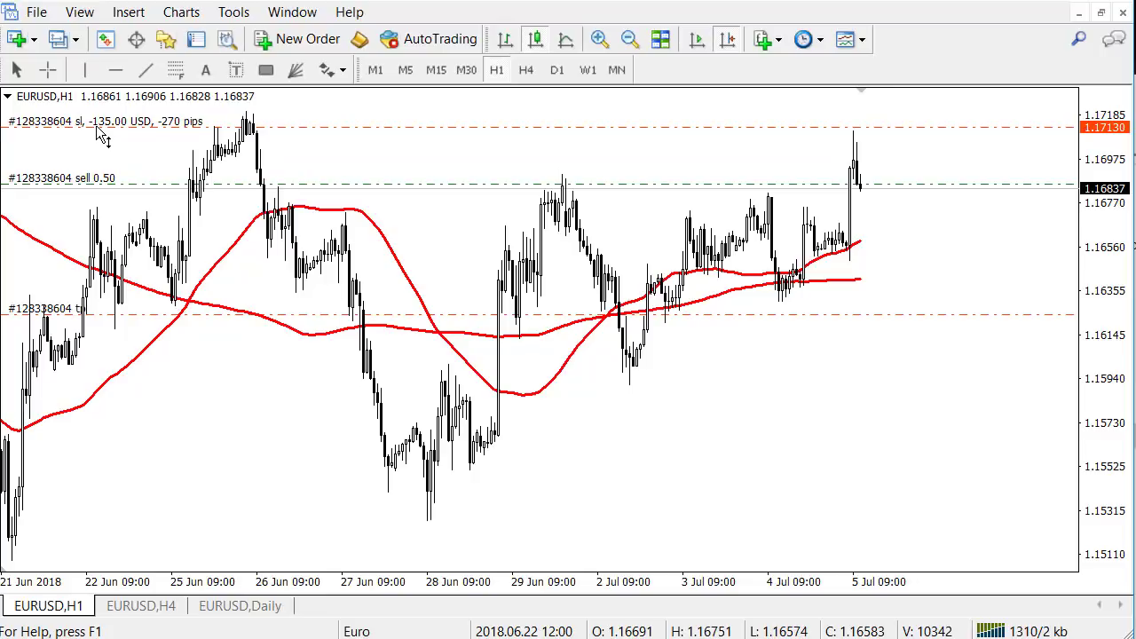
{"action": "left_click_drag", "start_coordinate": [100, 134], "coordinate": [95, 125]}
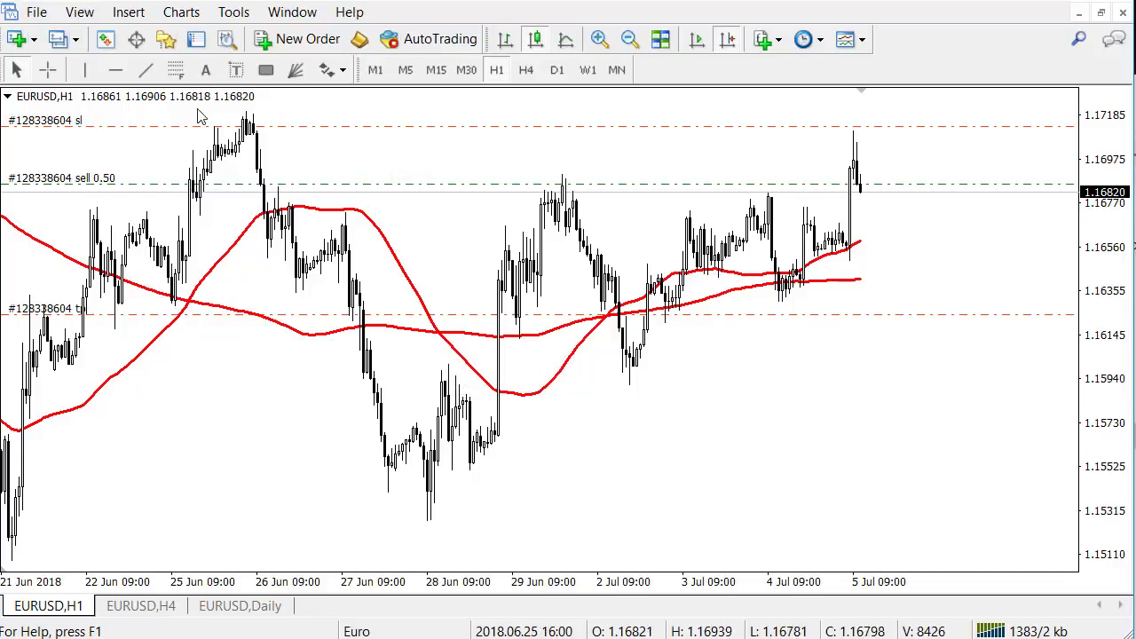
Step: Show the Navigator and apply the MACD indicator to the EURUSD H1 chart, bringing up its settings
{"action": "left_click", "coordinate": [174, 45]}
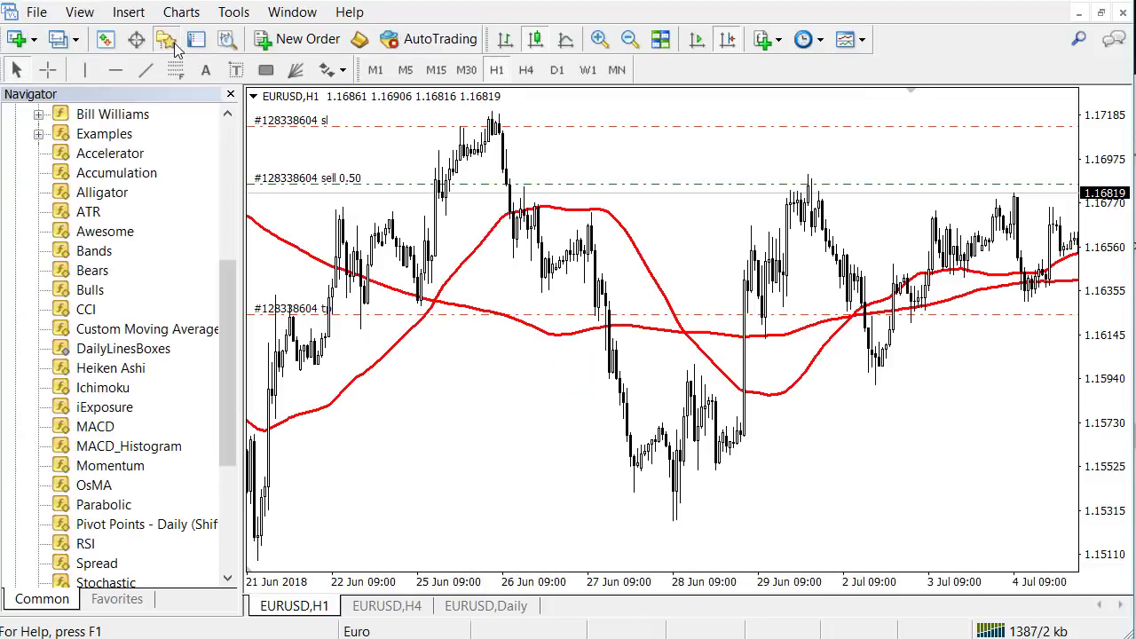
{"action": "left_click", "coordinate": [175, 46]}
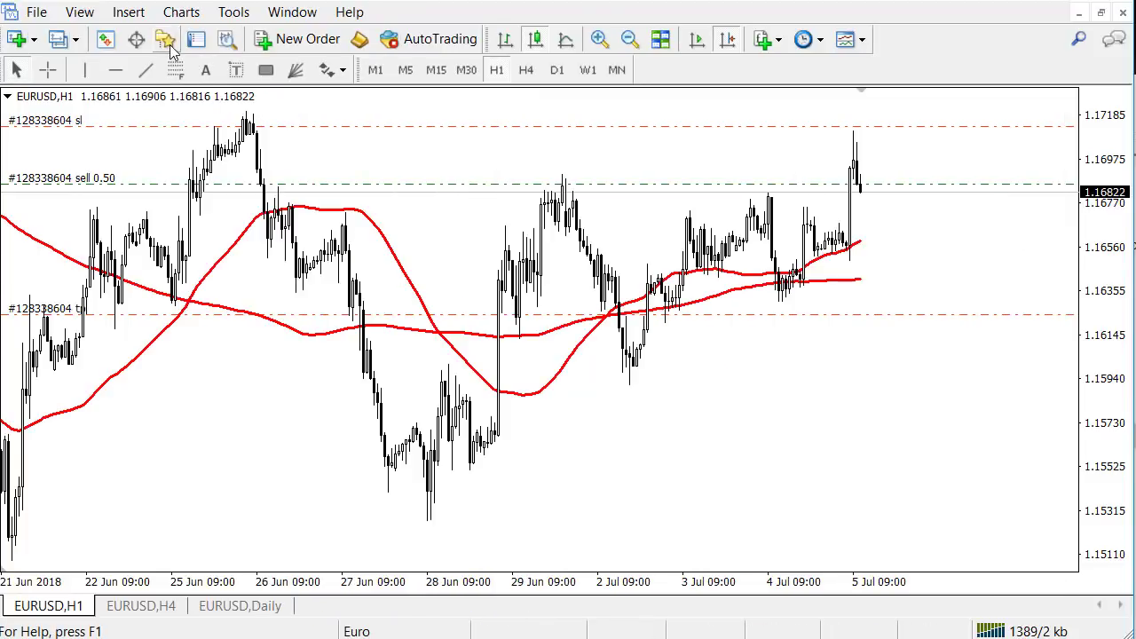
{"action": "left_click", "coordinate": [169, 45]}
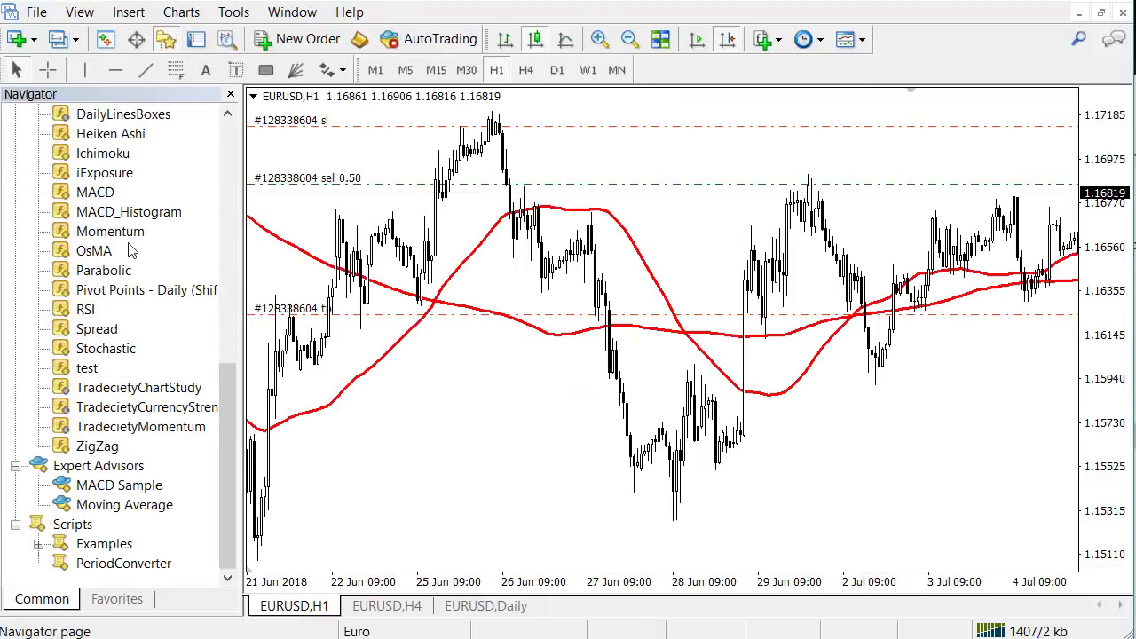
{"action": "left_click", "coordinate": [92, 193]}
{"action": "left_click_drag", "start_coordinate": [120, 200], "coordinate": [471, 471]}
{"action": "left_click_drag", "start_coordinate": [514, 541], "coordinate": [508, 465]}
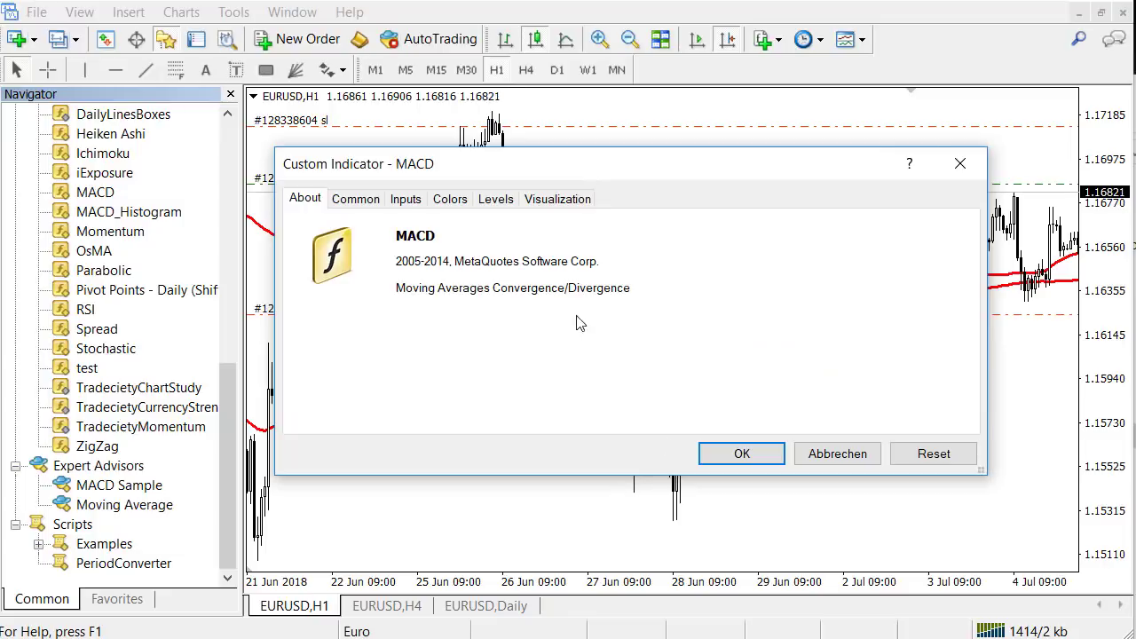
Step: Review all the MACD settings pages and add the indicator with fast EMA 12, slow EMA 26 and signal SMA 9
{"action": "left_click", "coordinate": [356, 200]}
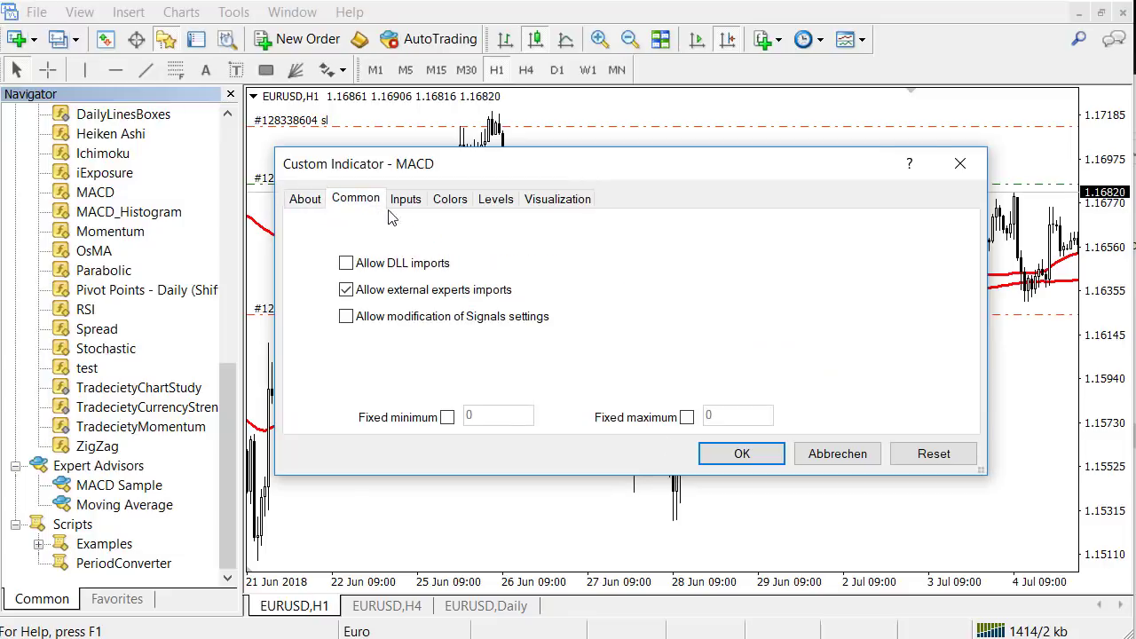
{"action": "left_click", "coordinate": [407, 204]}
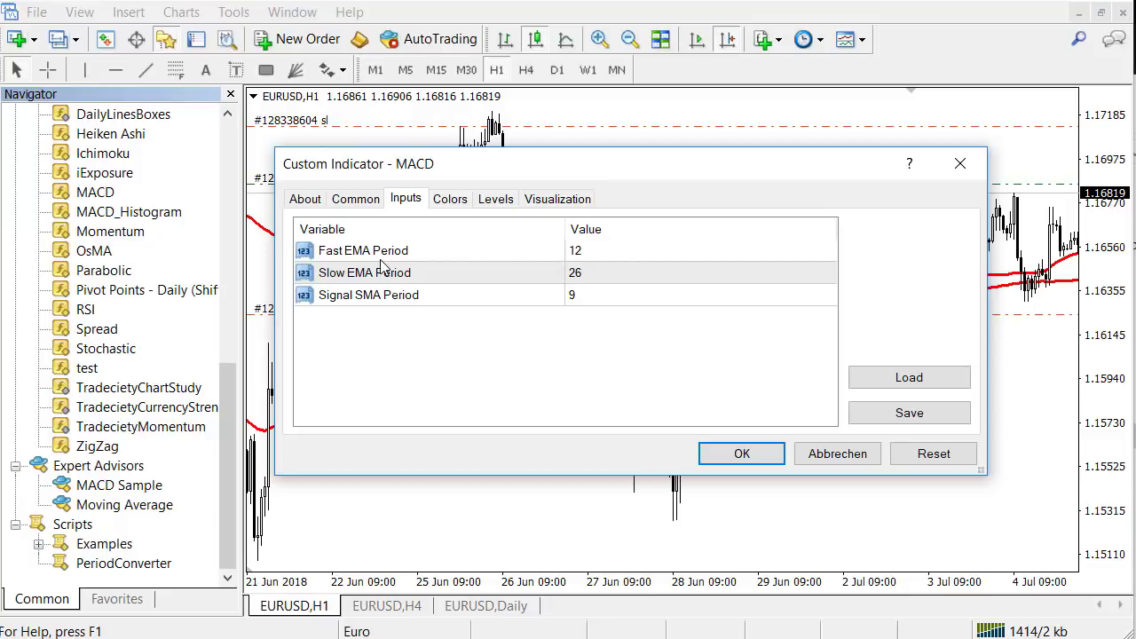
{"action": "left_click", "coordinate": [437, 204]}
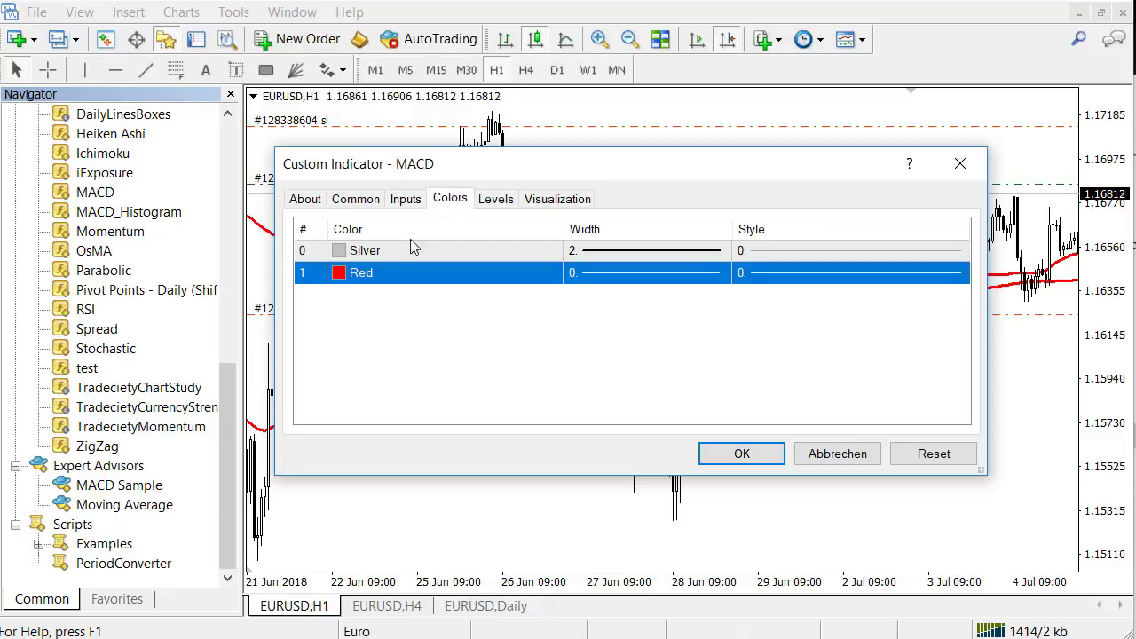
{"action": "left_click", "coordinate": [511, 202]}
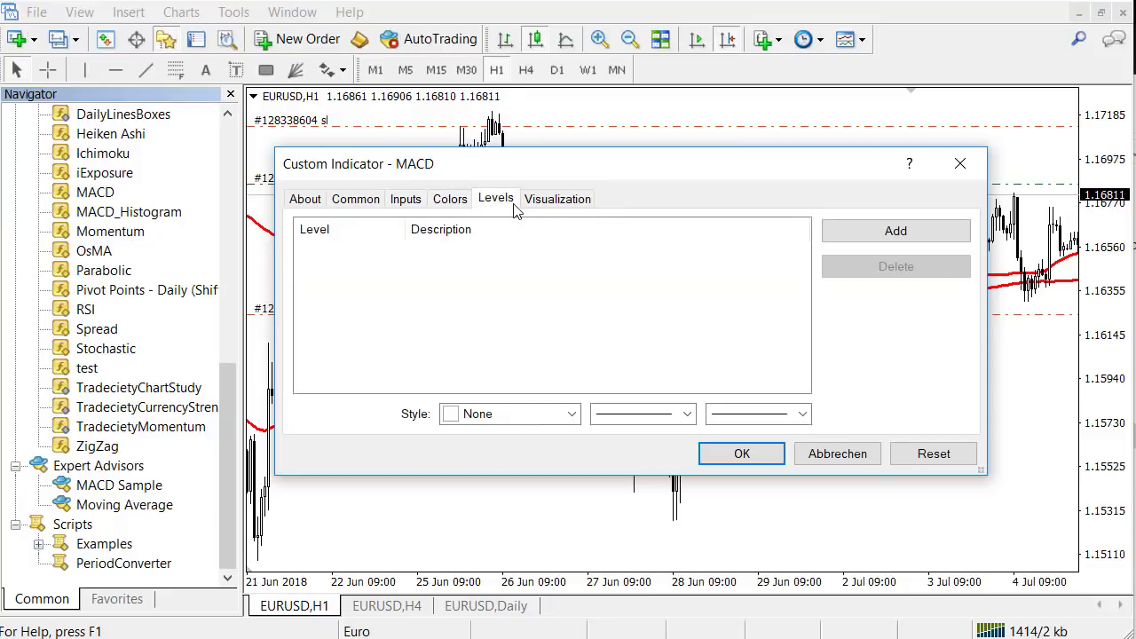
{"action": "left_click", "coordinate": [555, 202]}
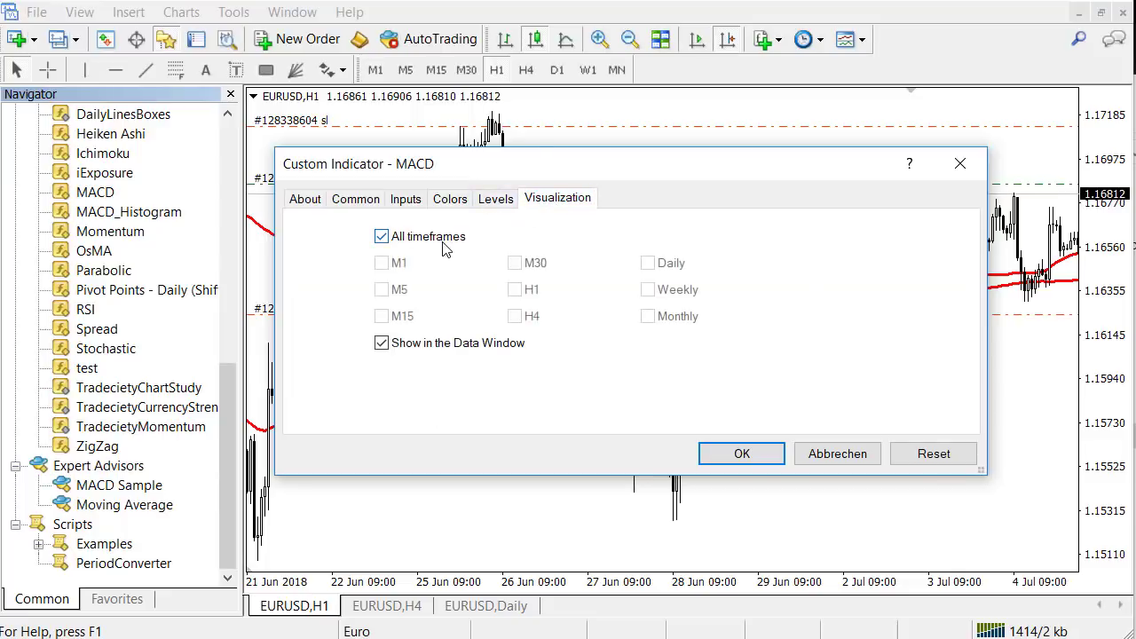
{"action": "left_click", "coordinate": [741, 454]}
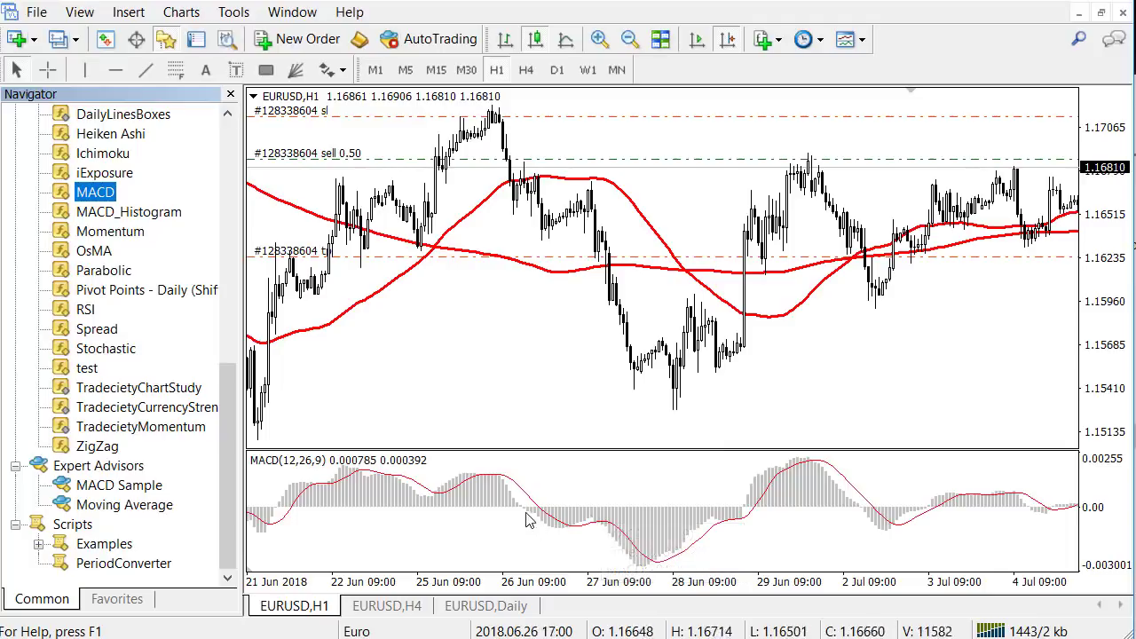
Step: Set the MACD histogram's color to DarkGreen and its line width to 3
{"action": "right_click", "coordinate": [475, 499]}
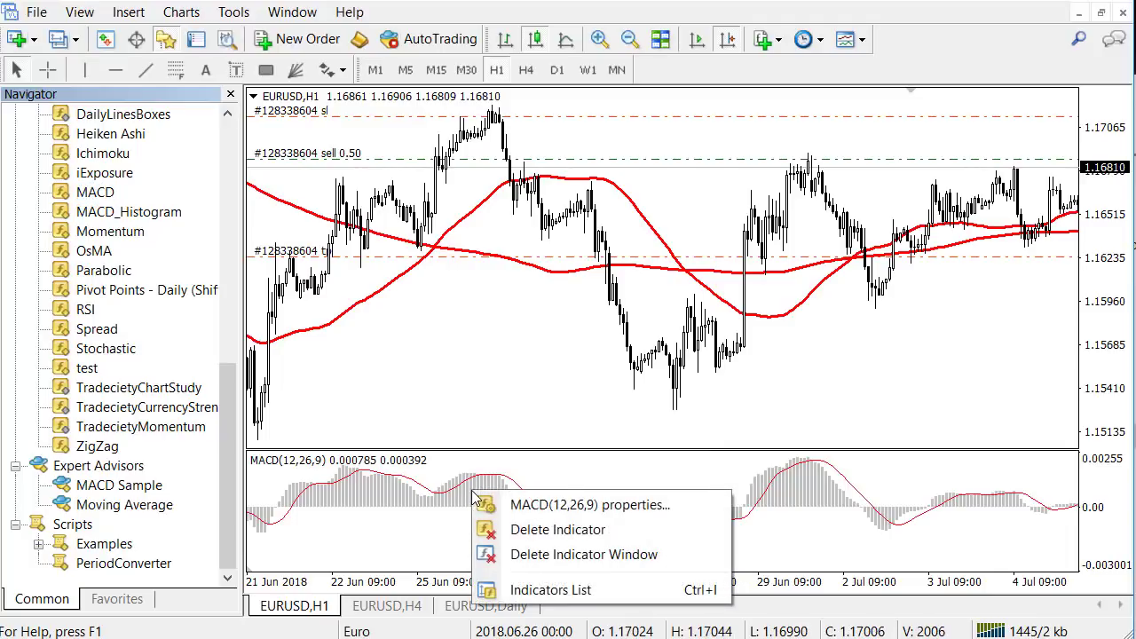
{"action": "left_click", "coordinate": [685, 503]}
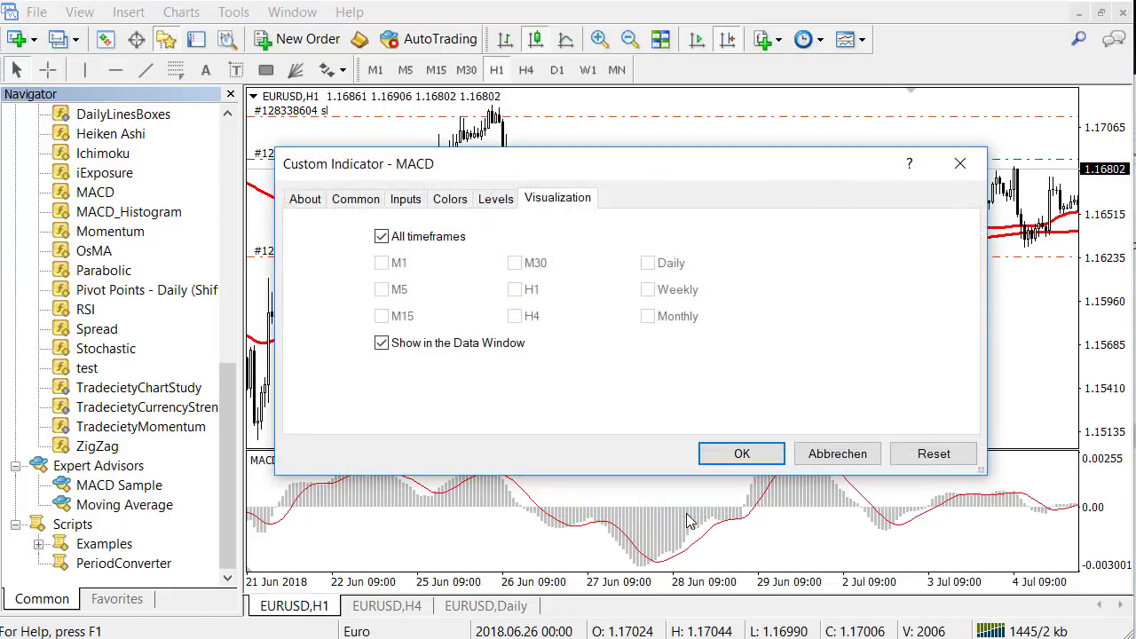
{"action": "left_click", "coordinate": [453, 203]}
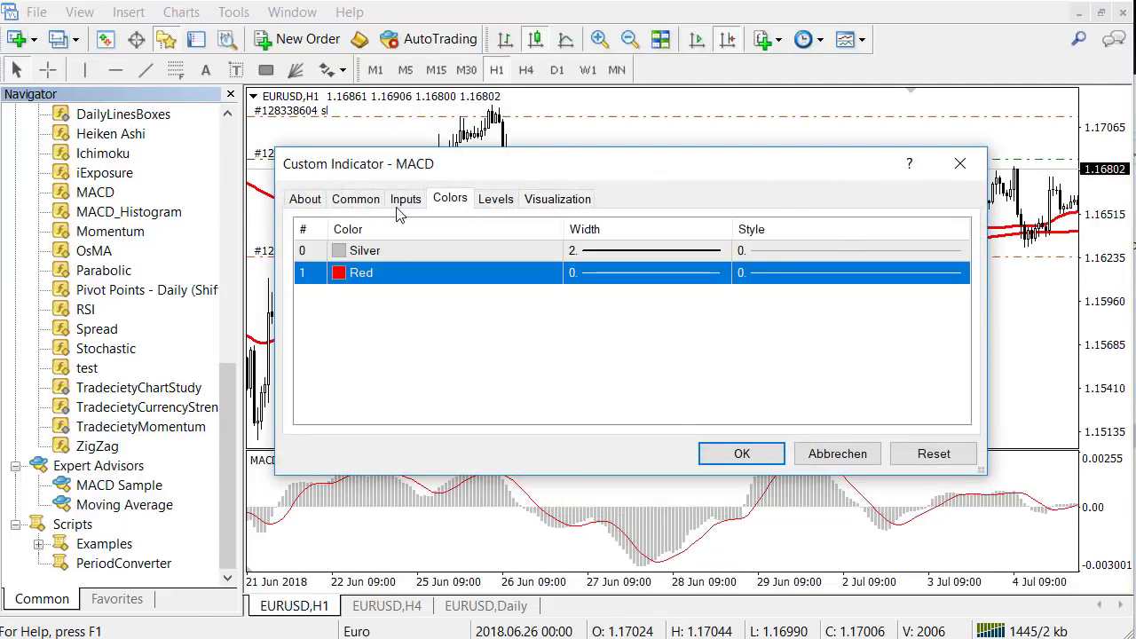
{"action": "left_click", "coordinate": [360, 201]}
{"action": "left_click", "coordinate": [406, 200]}
{"action": "left_click", "coordinate": [455, 199]}
{"action": "left_click", "coordinate": [537, 250]}
{"action": "left_click", "coordinate": [554, 251]}
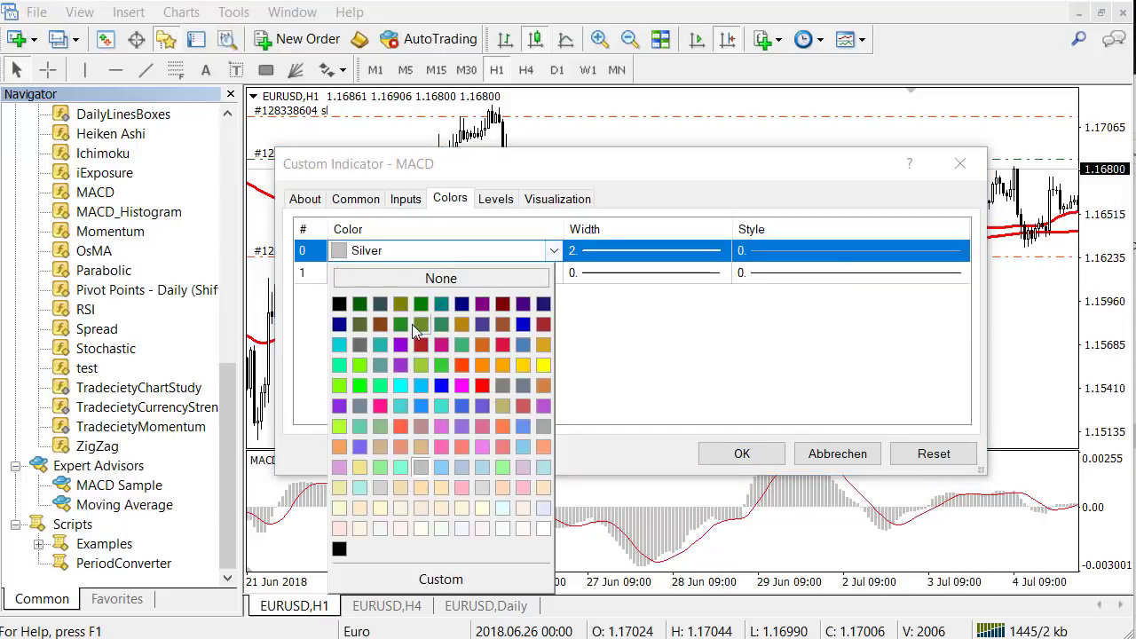
{"action": "left_click", "coordinate": [359, 305]}
{"action": "left_click", "coordinate": [711, 252]}
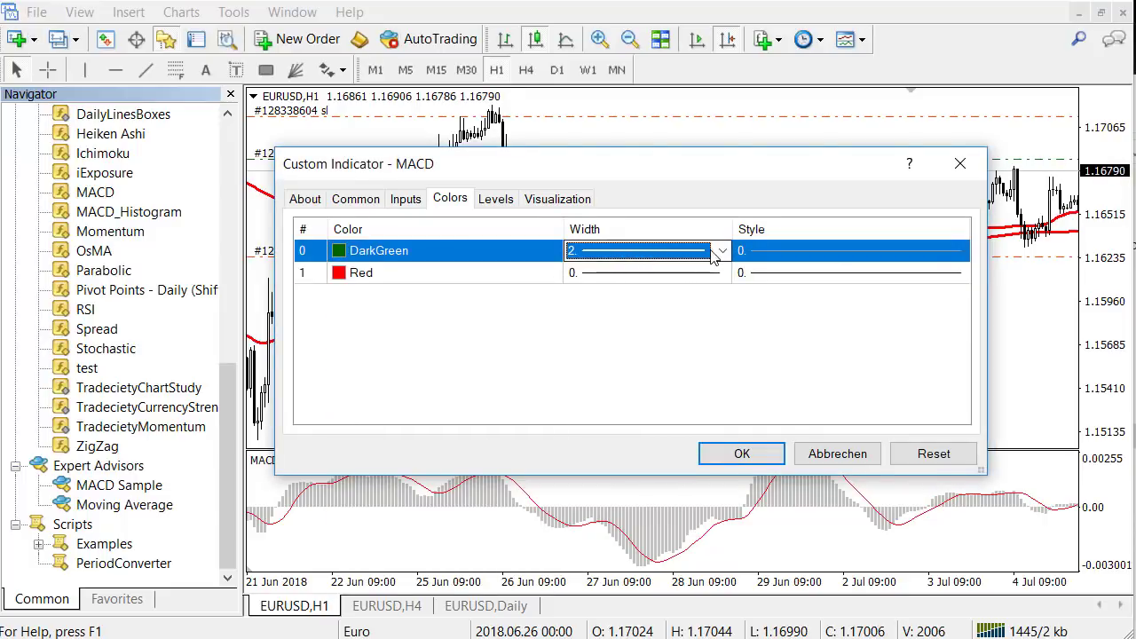
{"action": "left_click", "coordinate": [721, 253]}
{"action": "left_click", "coordinate": [701, 302]}
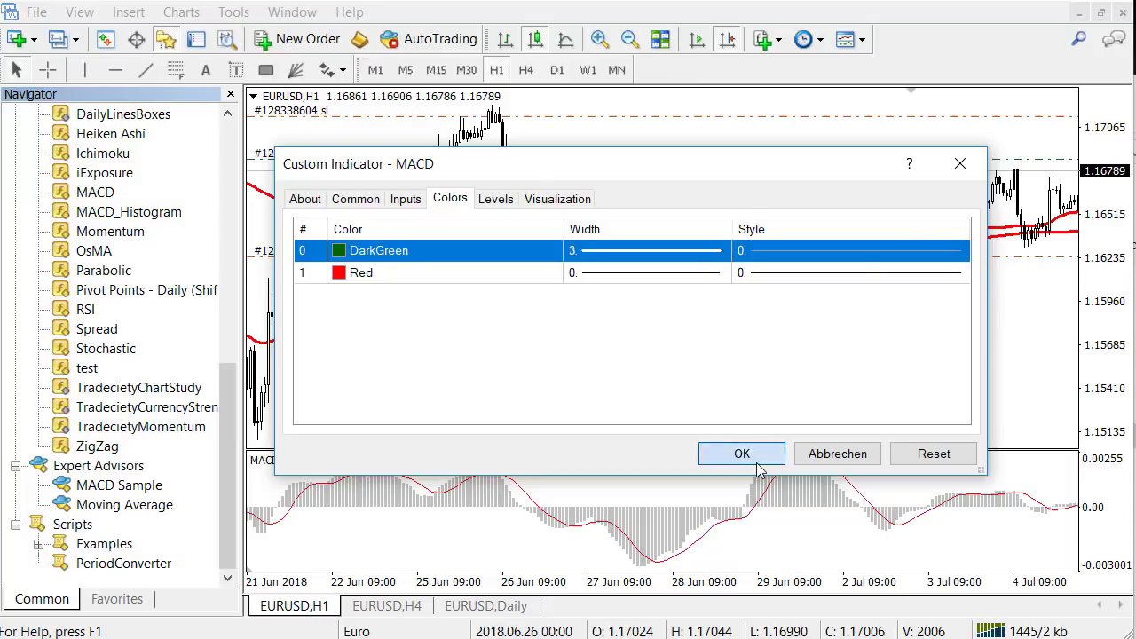
{"action": "left_click", "coordinate": [742, 455]}
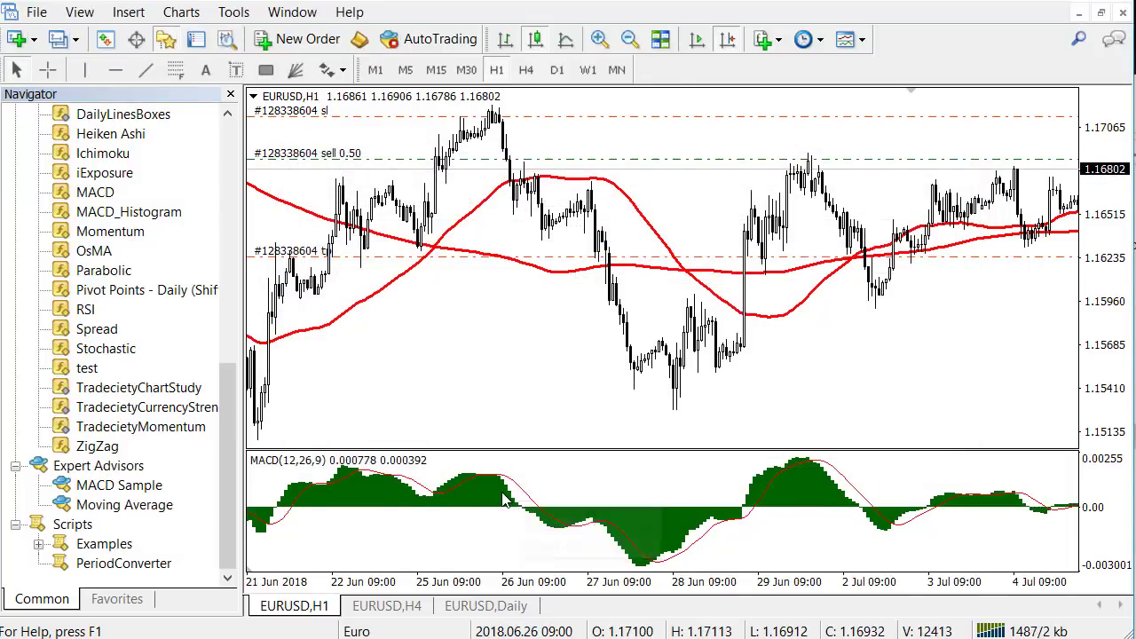
Step: Delete the MACD indicator and both Moving Averages from the EURUSD H1 chart
{"action": "right_click", "coordinate": [499, 496]}
{"action": "left_click", "coordinate": [552, 538]}
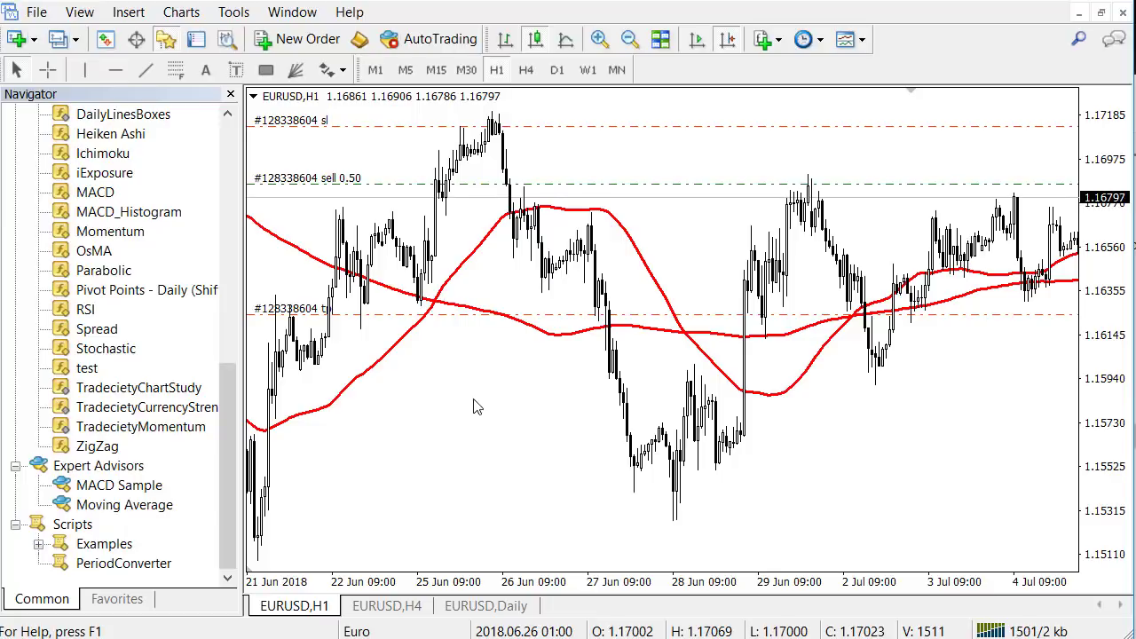
{"action": "right_click", "coordinate": [463, 236]}
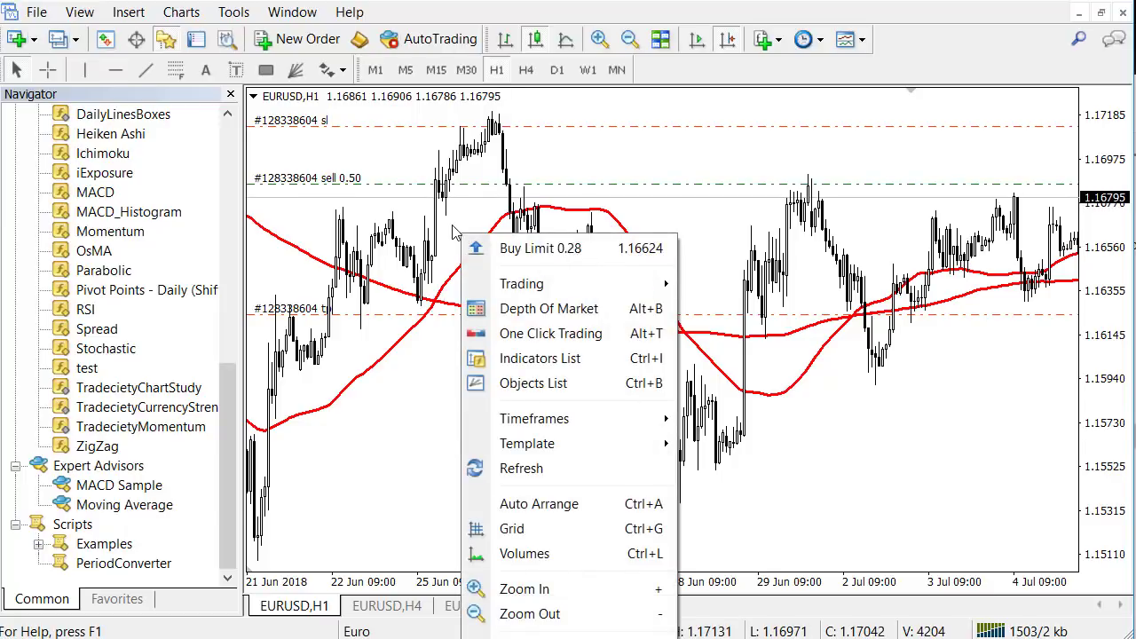
{"action": "right_click", "coordinate": [359, 154]}
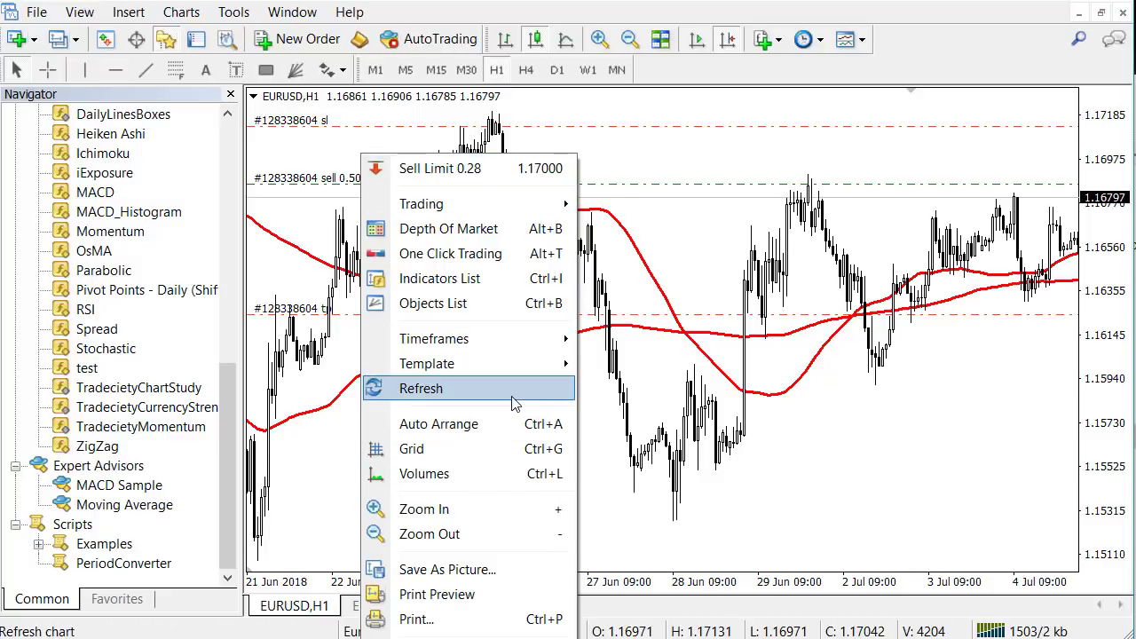
{"action": "mouse_move", "coordinate": [533, 204]}
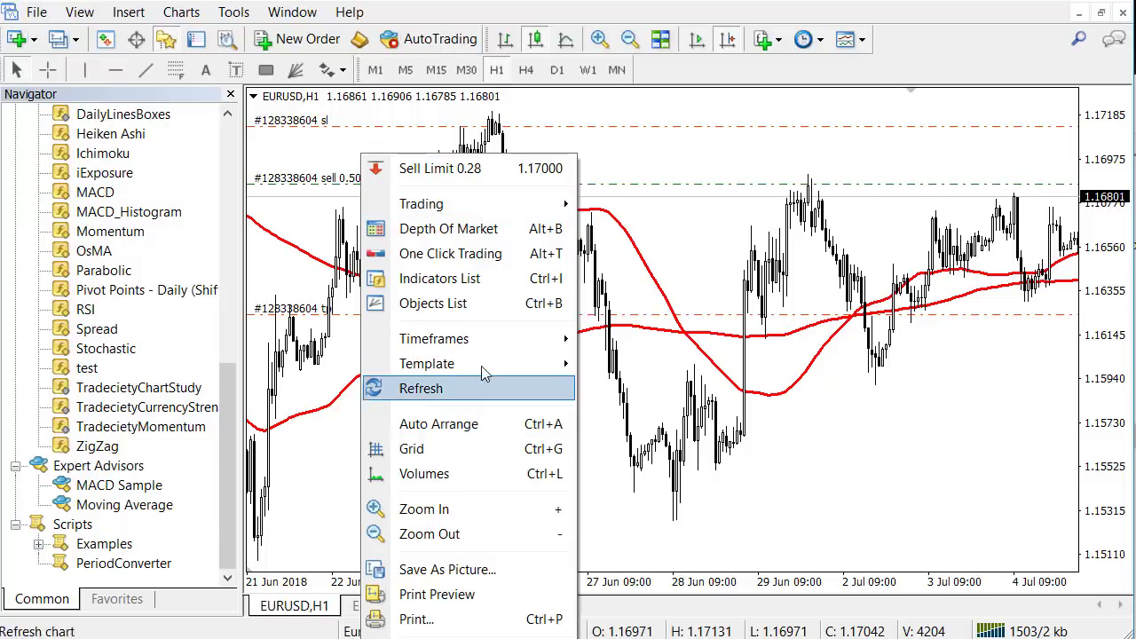
{"action": "mouse_move", "coordinate": [481, 364]}
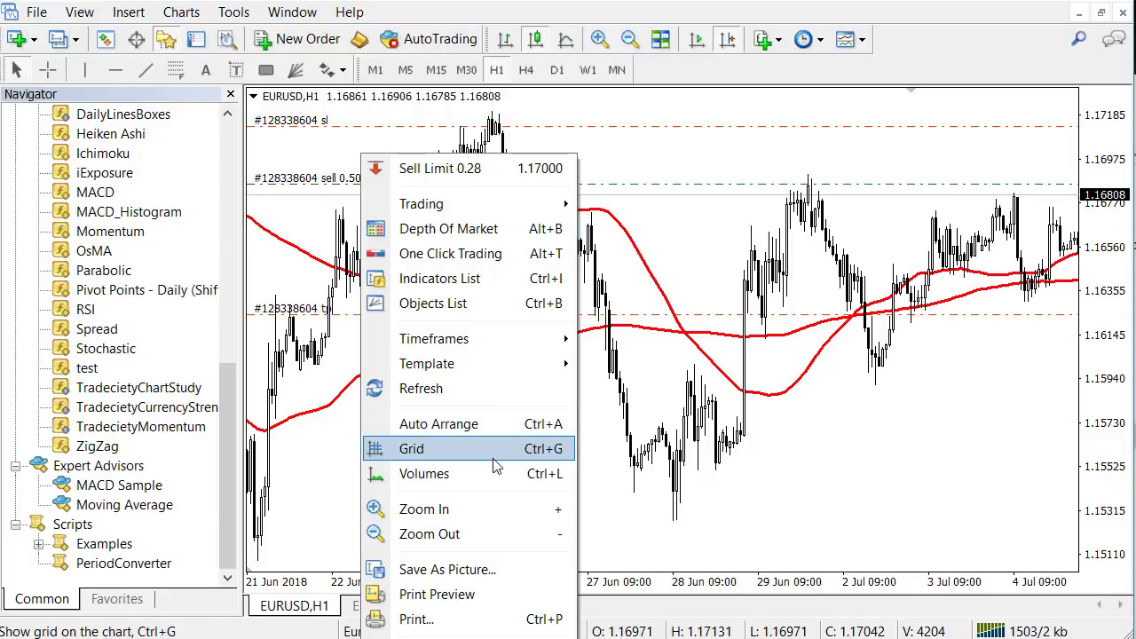
{"action": "left_click", "coordinate": [484, 284]}
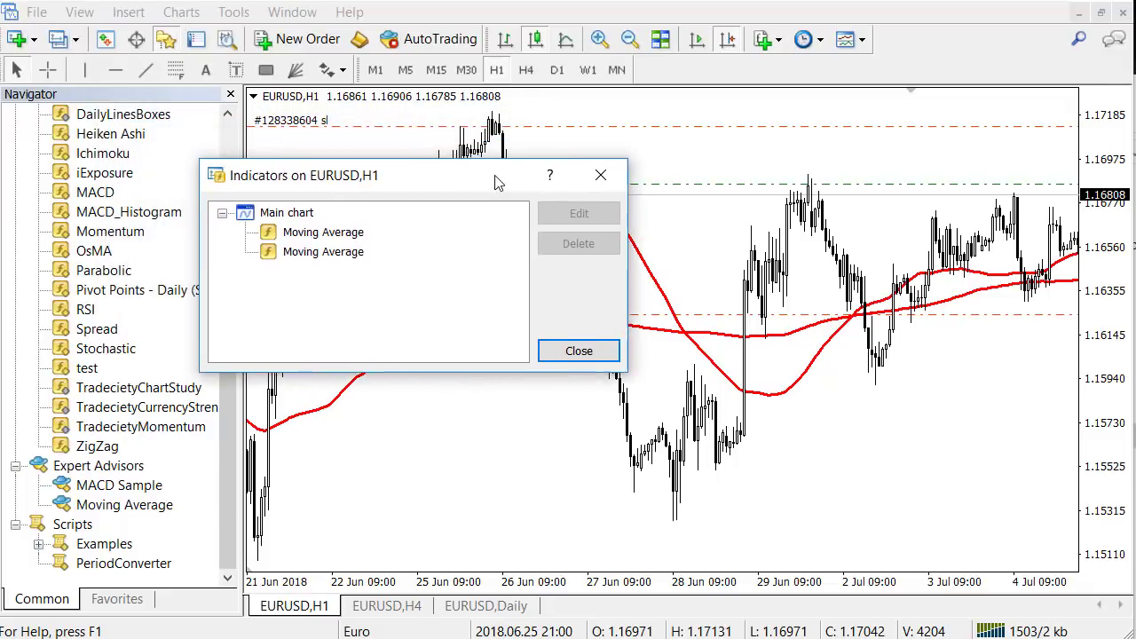
{"action": "left_click", "coordinate": [342, 261]}
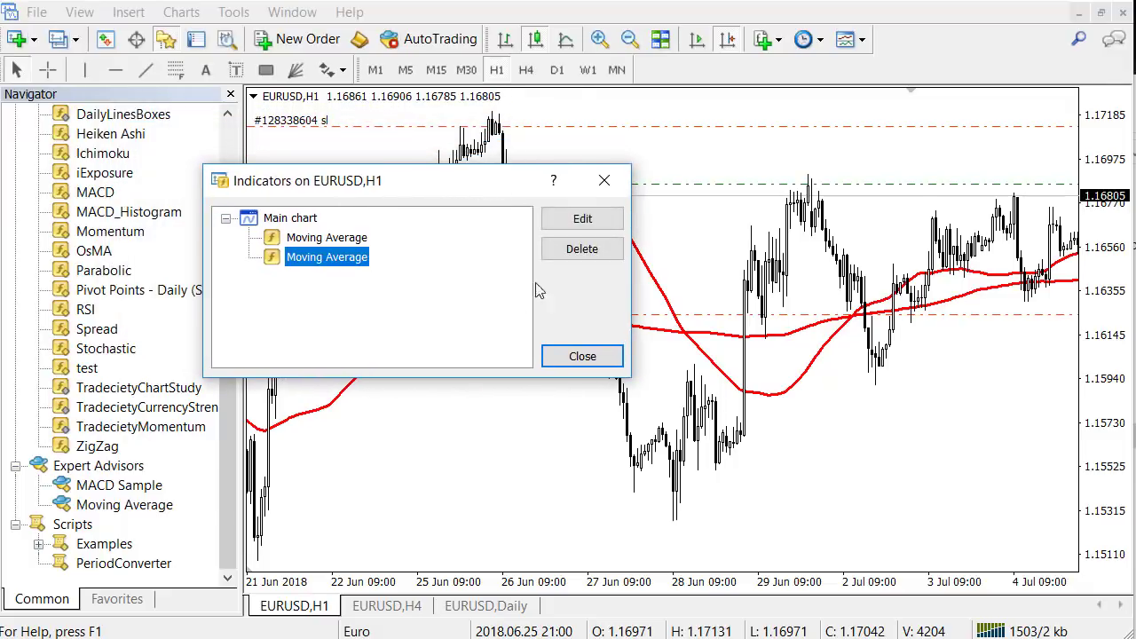
{"action": "left_click", "coordinate": [548, 250]}
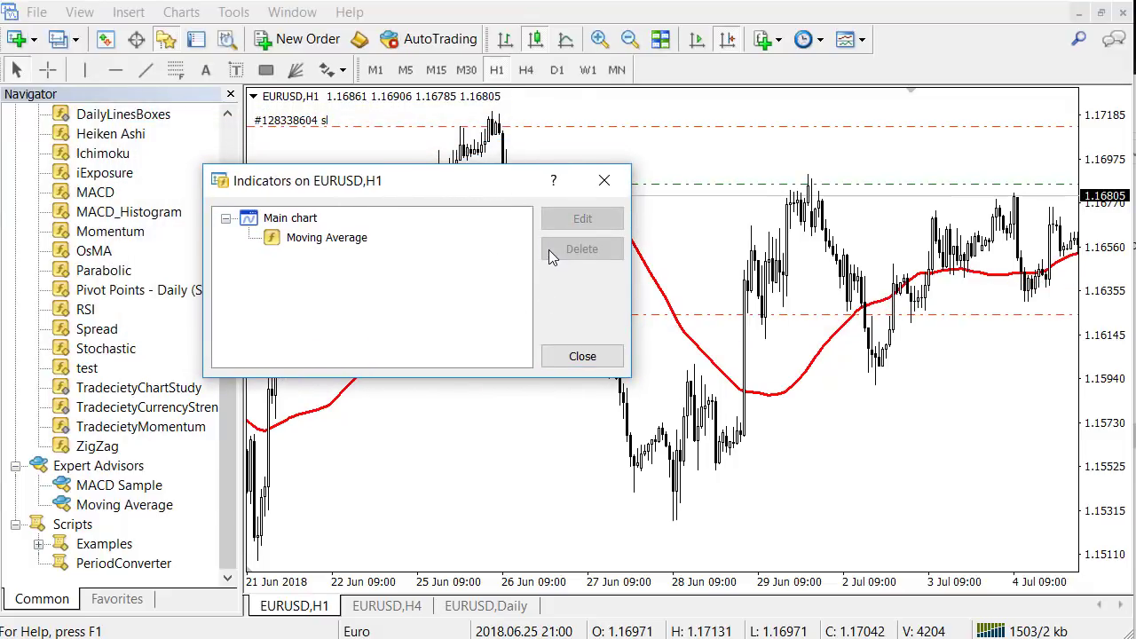
{"action": "left_click", "coordinate": [364, 238]}
{"action": "left_click", "coordinate": [560, 250]}
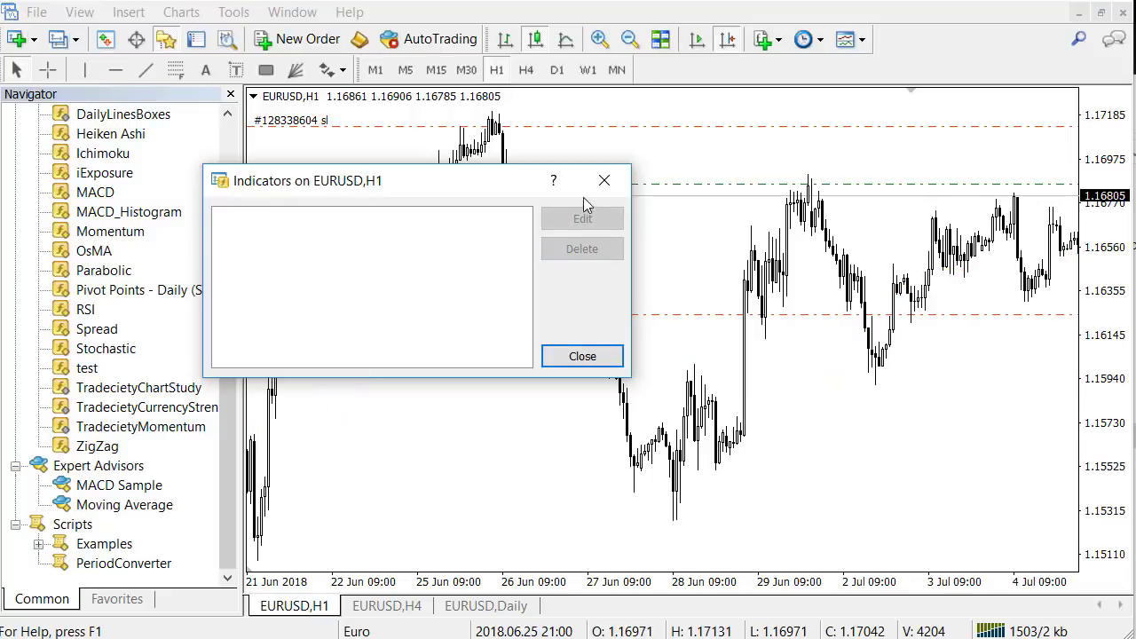
{"action": "left_click", "coordinate": [604, 180]}
Step: Bring the EURUSD H1 chart to the latest candles and show the Terminal's open trades
{"action": "left_click_drag", "start_coordinate": [839, 426], "coordinate": [671, 434]}
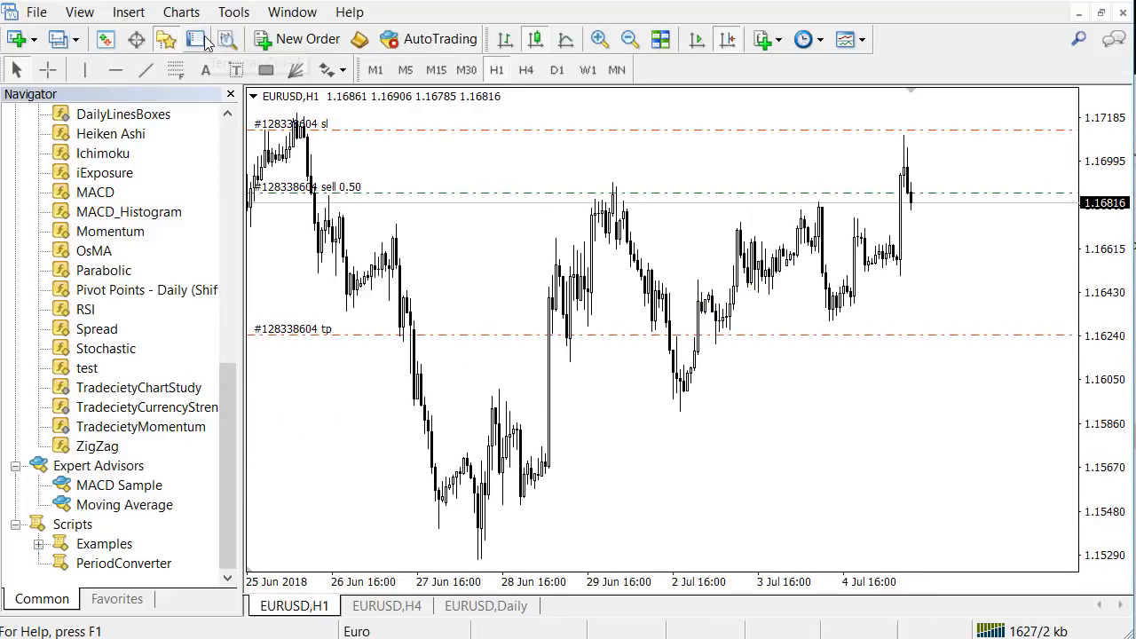
{"action": "left_click", "coordinate": [226, 40]}
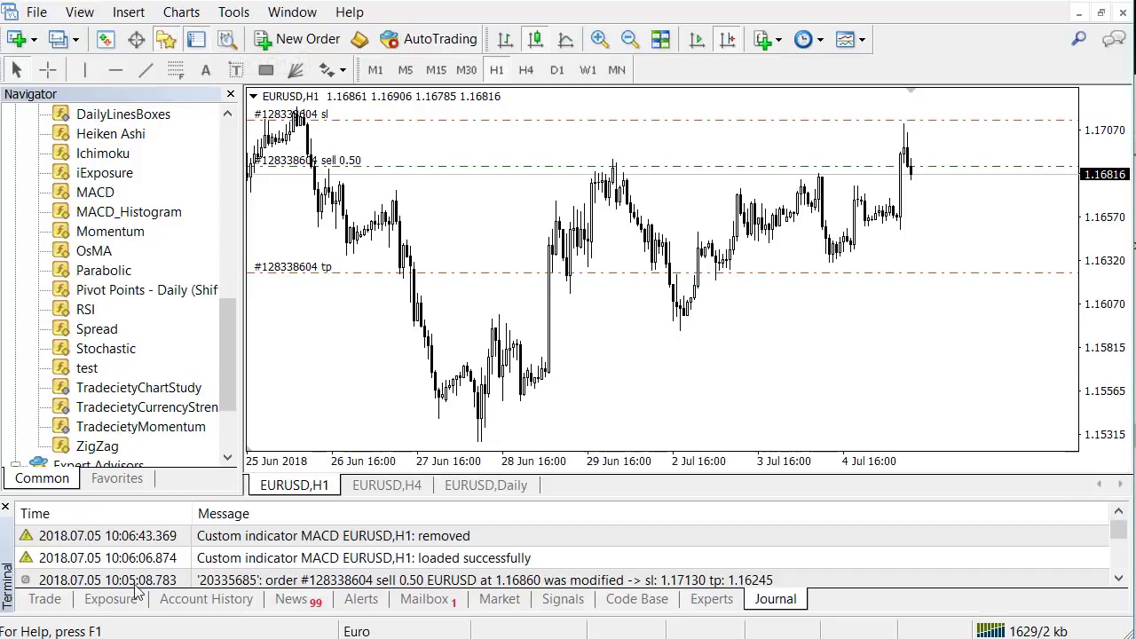
{"action": "left_click", "coordinate": [50, 601]}
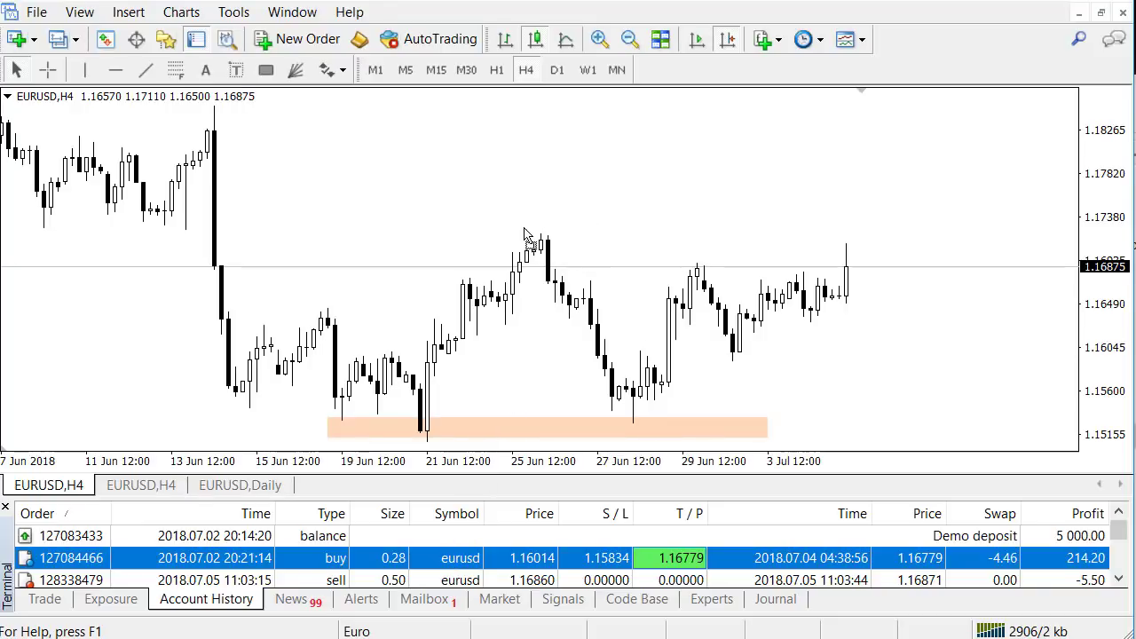
Step: Plot the closed 0.28 EURUSD buy trade from the account history on the chart and switch the timeframe to H1
{"action": "left_click_drag", "start_coordinate": [519, 344], "coordinate": [521, 343]}
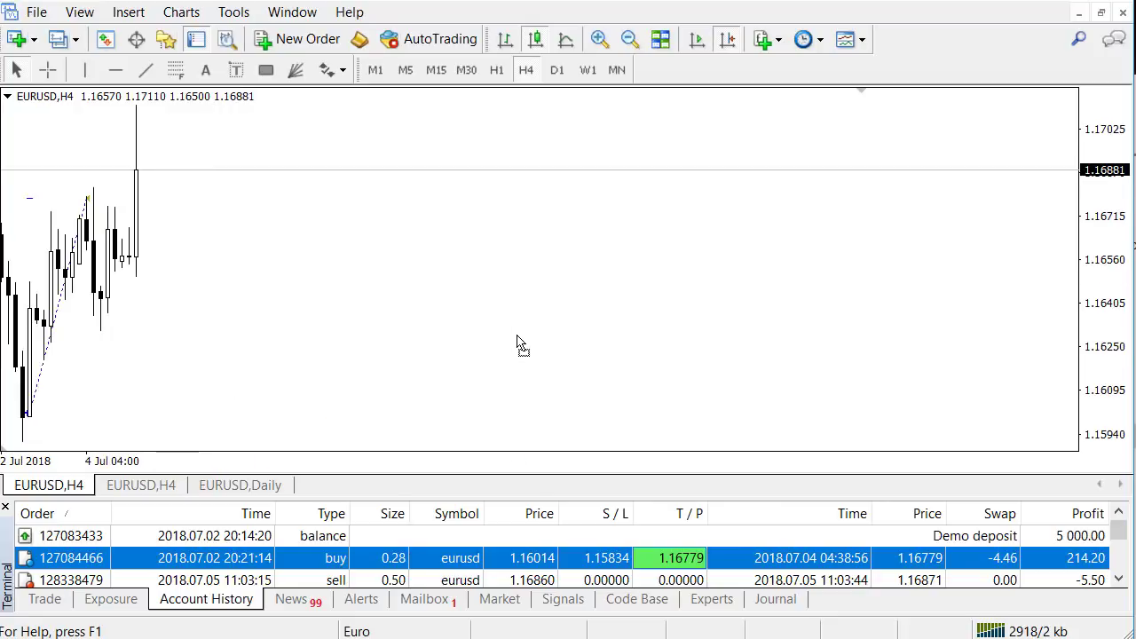
{"action": "left_click", "coordinate": [496, 69]}
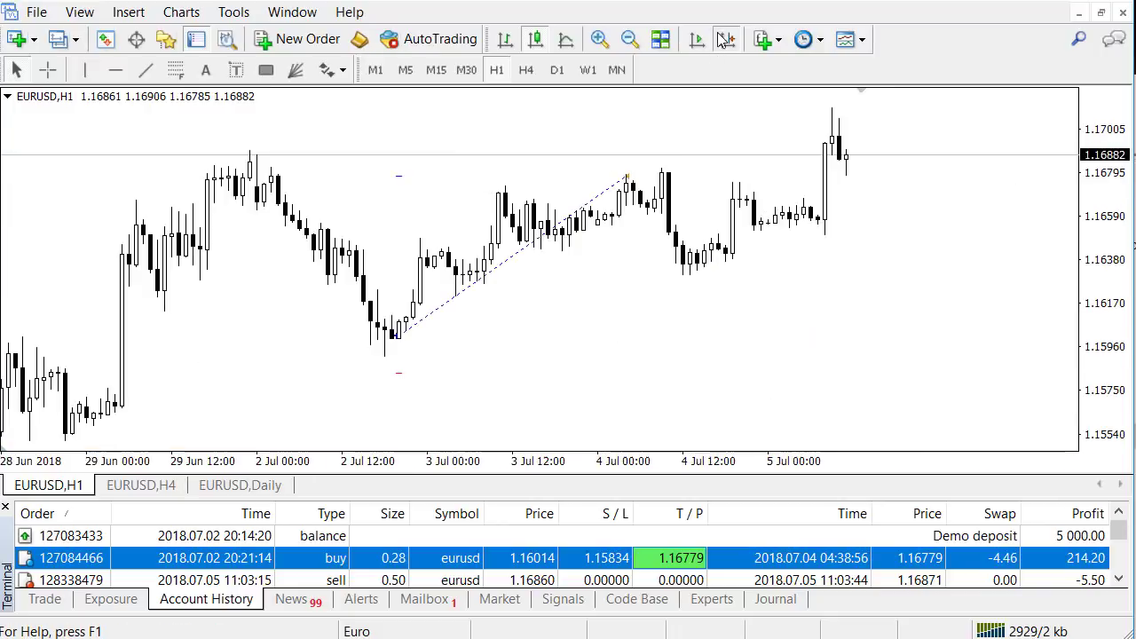
Step: Examine the plotted trade's entry, exit, take profit and stop loss markers on the H1 chart
{"action": "middle_click", "coordinate": [495, 365]}
{"action": "middle_click", "coordinate": [450, 358]}
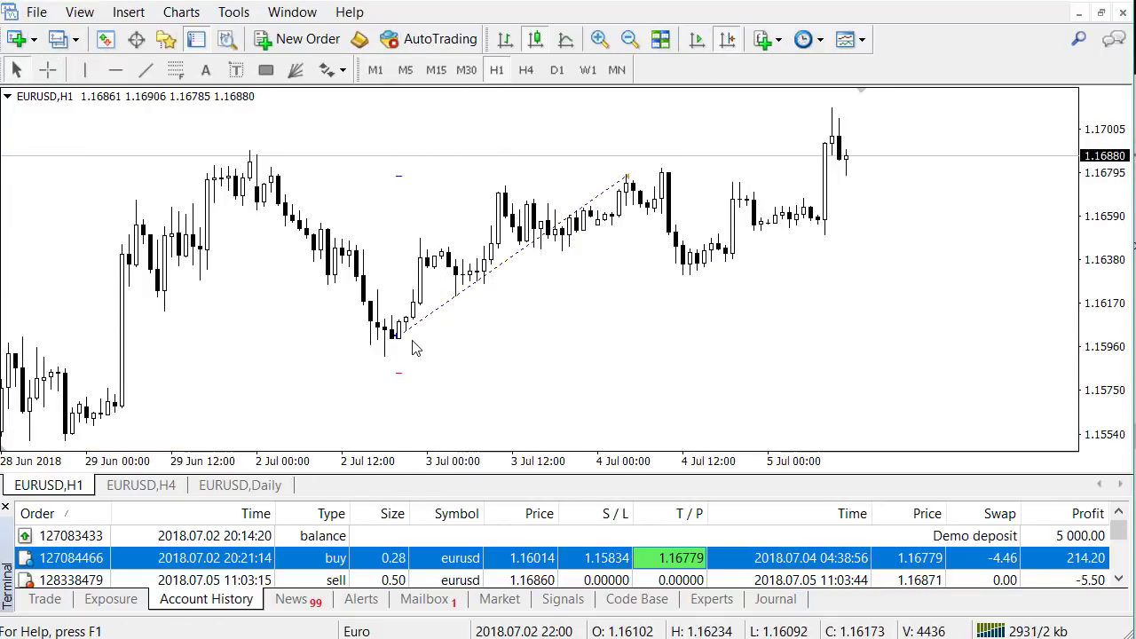
{"action": "mouse_move", "coordinate": [394, 342]}
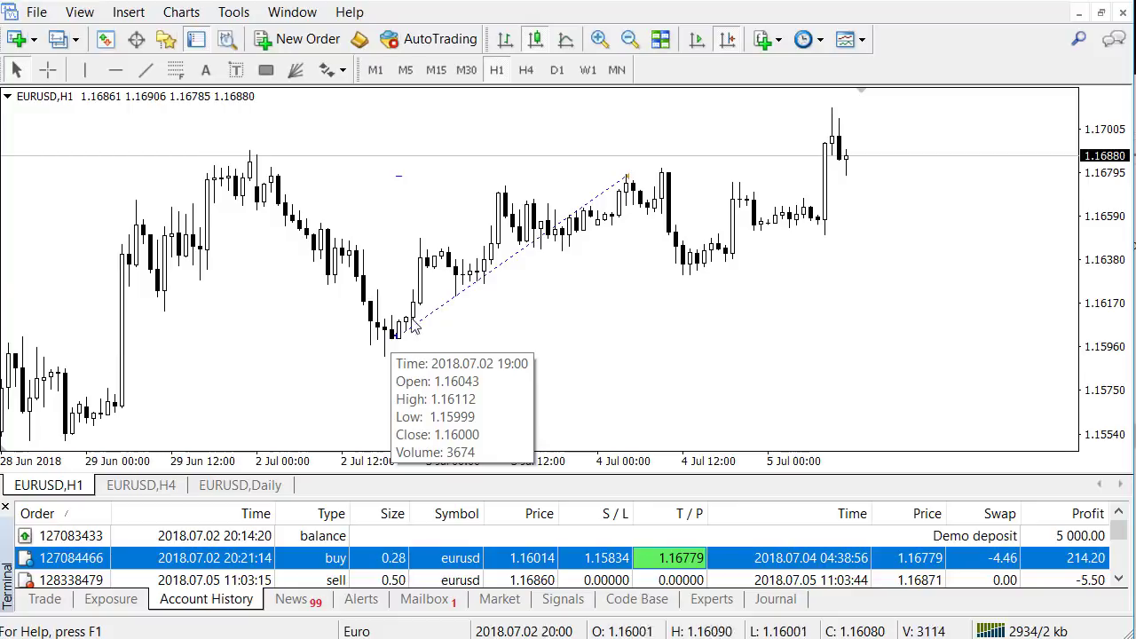
{"action": "mouse_move", "coordinate": [628, 182]}
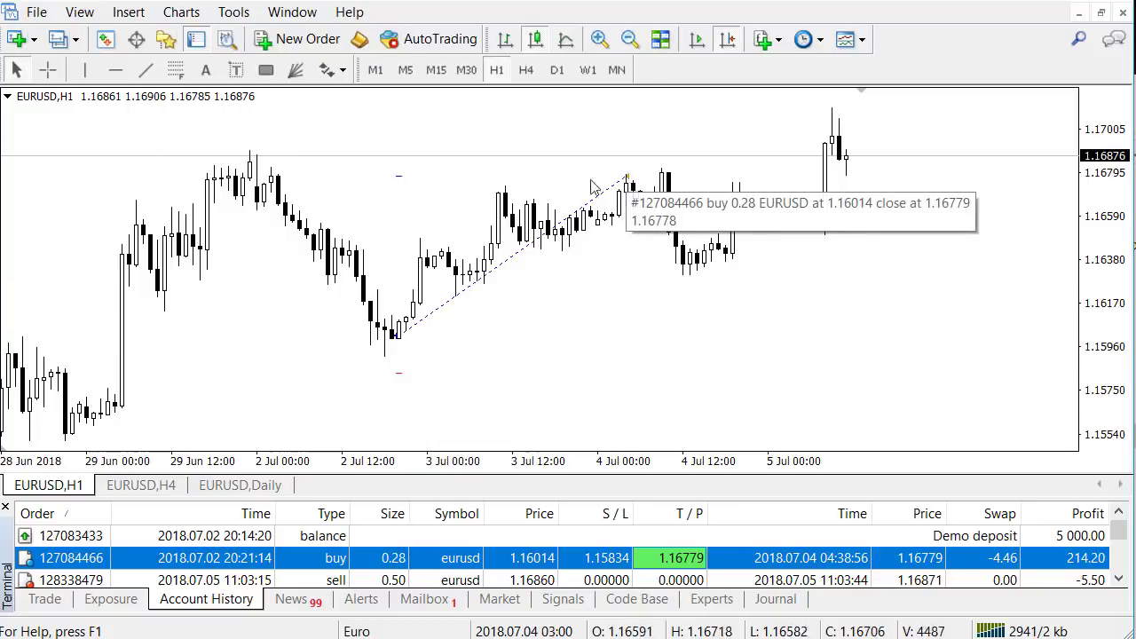
{"action": "middle_click", "coordinate": [444, 173]}
{"action": "middle_click", "coordinate": [404, 182]}
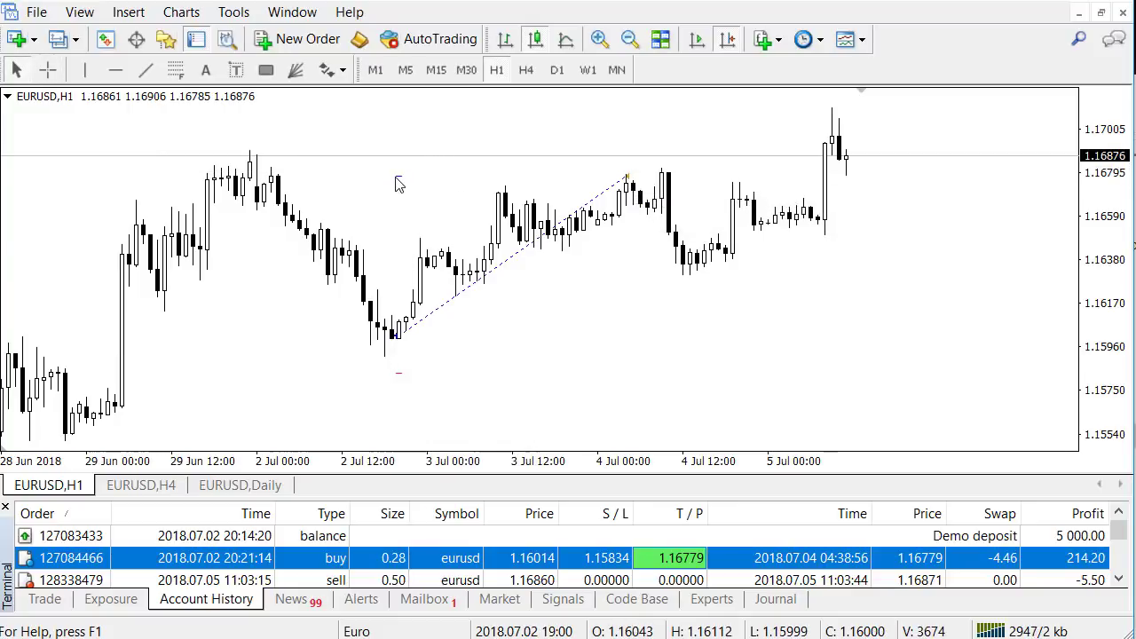
{"action": "mouse_move", "coordinate": [403, 183]}
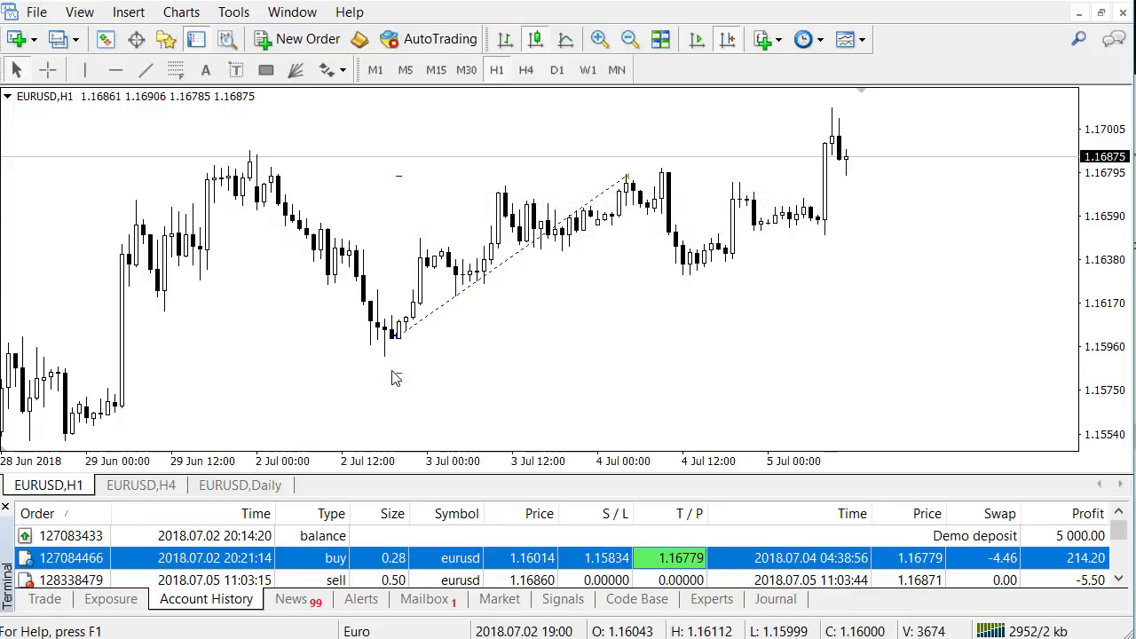
{"action": "mouse_move", "coordinate": [398, 380]}
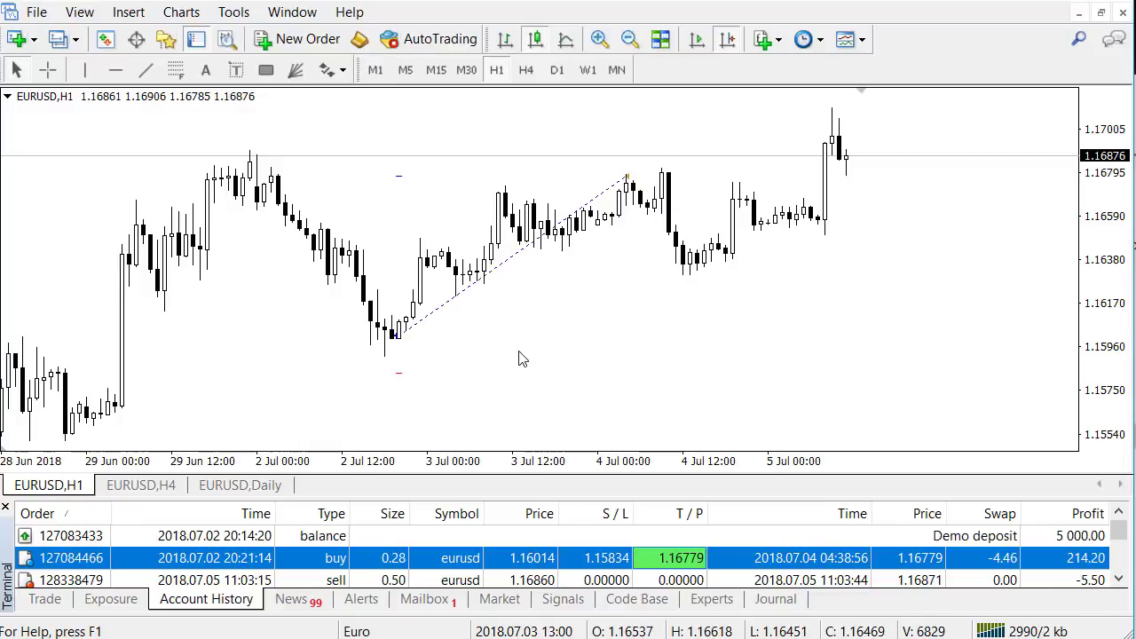
Step: Hide the Terminal and measure the plotted EURUSD trade from its entry to its exit with the crosshair
{"action": "left_click", "coordinate": [197, 40]}
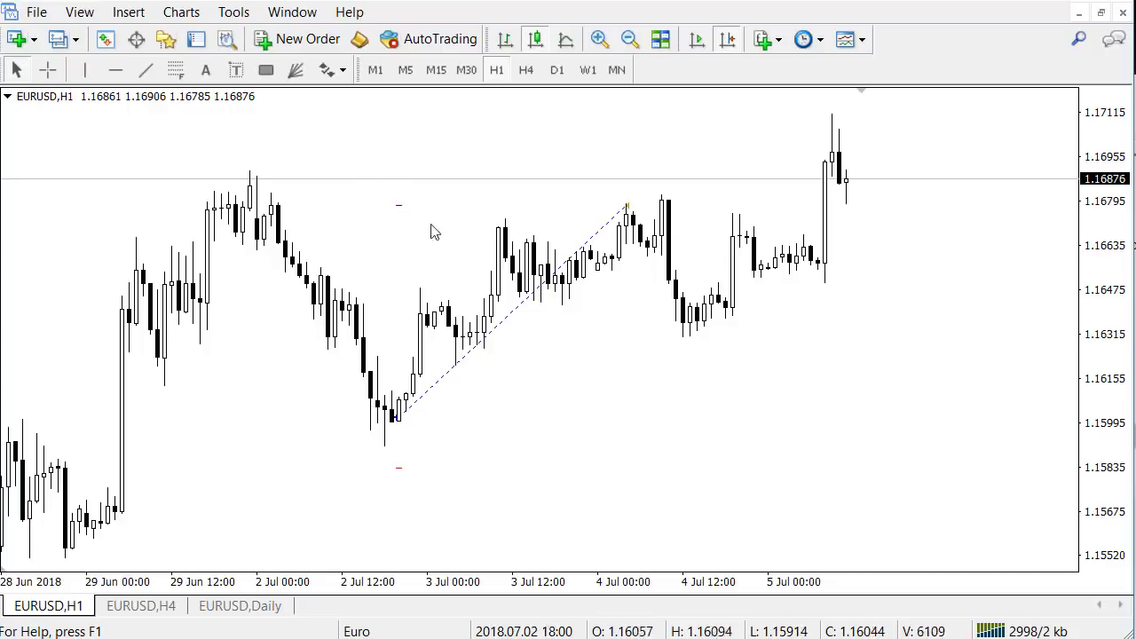
{"action": "middle_click", "coordinate": [360, 222]}
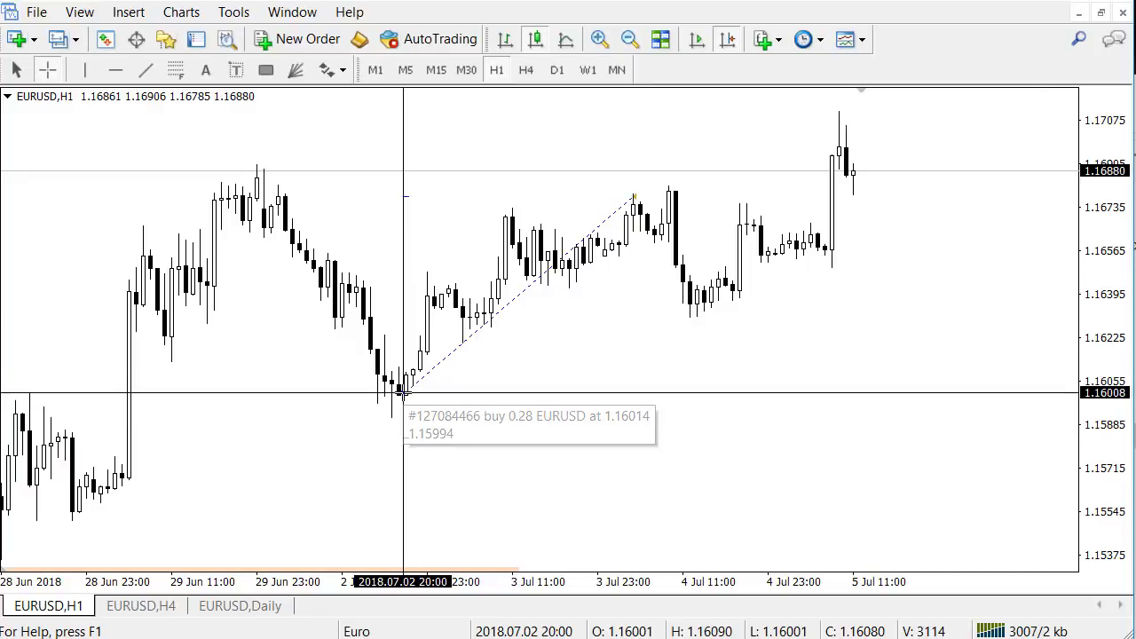
{"action": "left_click_drag", "start_coordinate": [403, 392], "coordinate": [403, 302]}
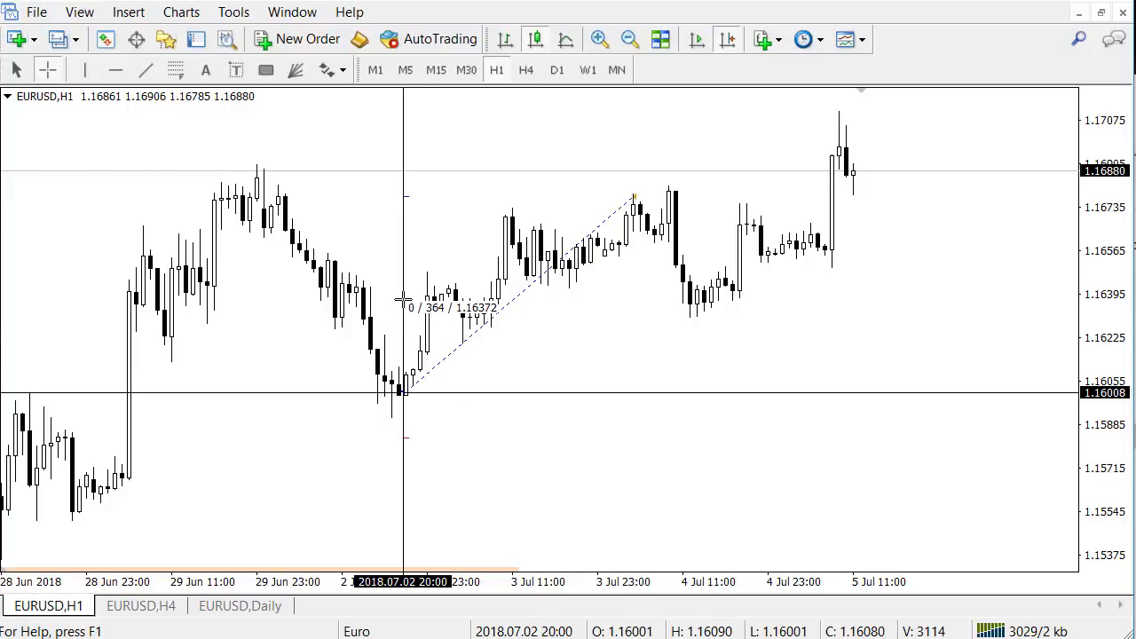
{"action": "left_click_drag", "start_coordinate": [402, 299], "coordinate": [1088, 227]}
{"action": "left_click_drag", "start_coordinate": [1047, 188], "coordinate": [632, 196]}
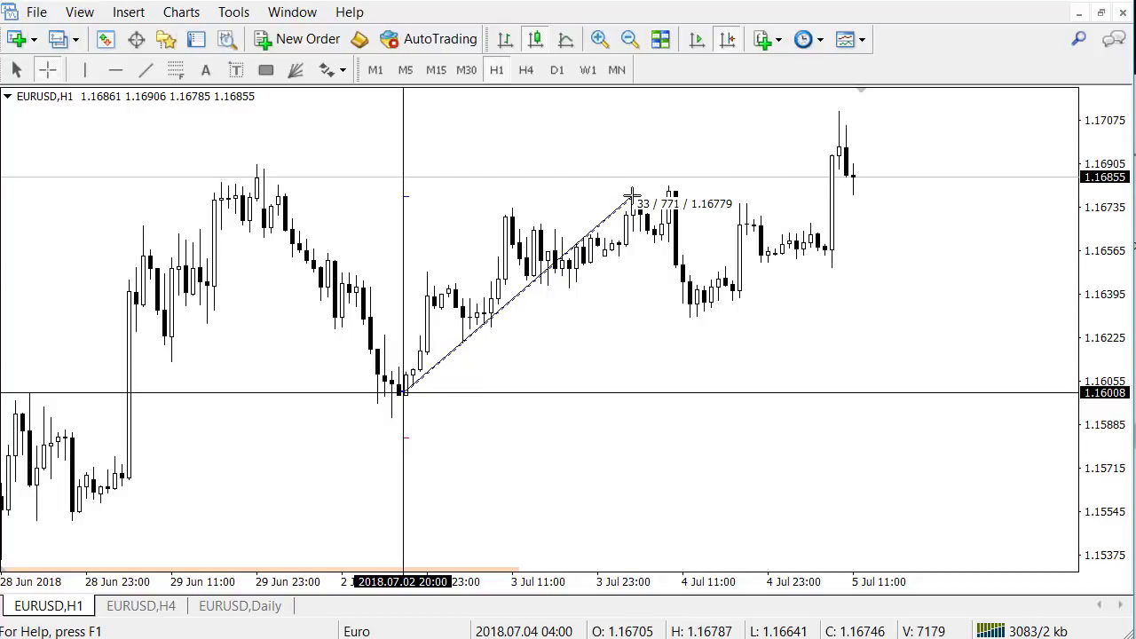
{"action": "left_click_drag", "start_coordinate": [632, 198], "coordinate": [533, 261]}
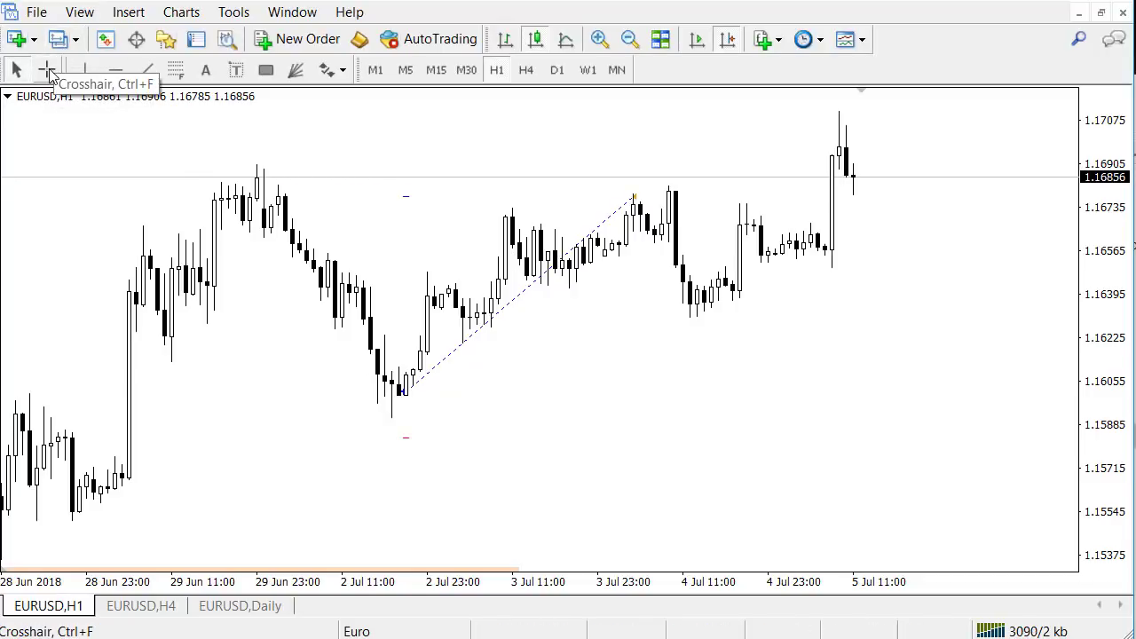
{"action": "left_click", "coordinate": [47, 70]}
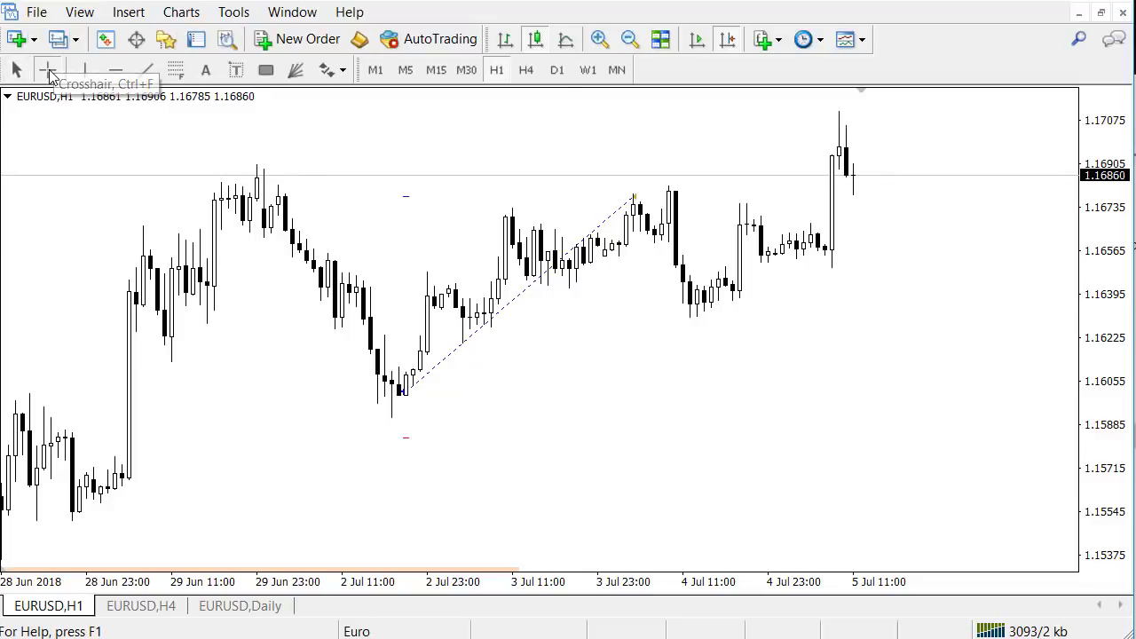
{"action": "left_click_drag", "start_coordinate": [370, 169], "coordinate": [378, 211]}
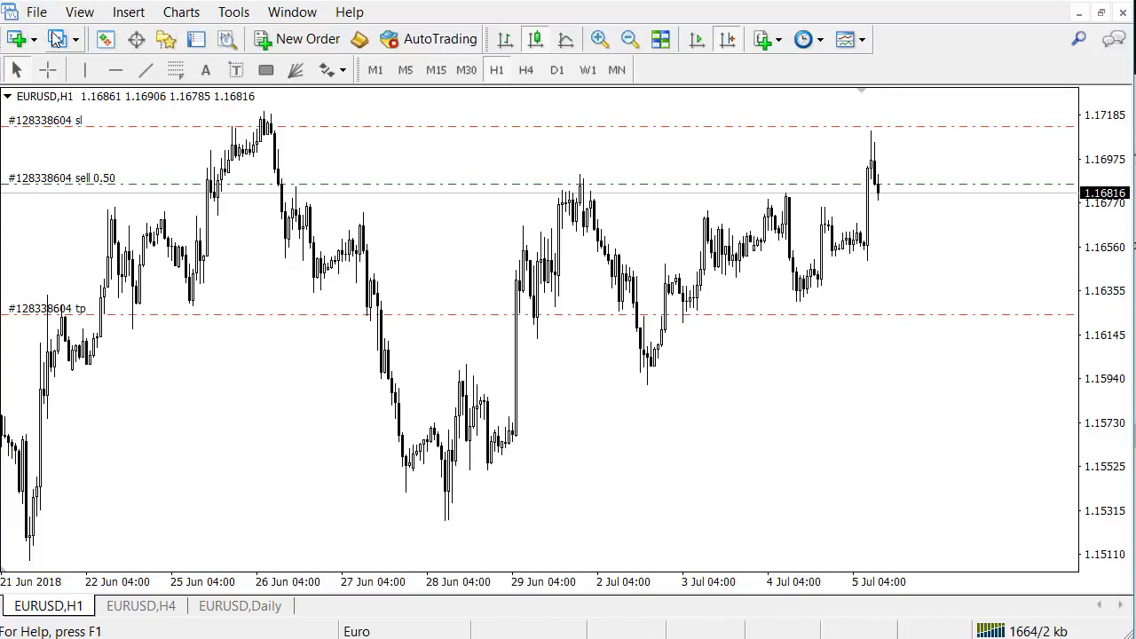
{"action": "left_click", "coordinate": [37, 11]}
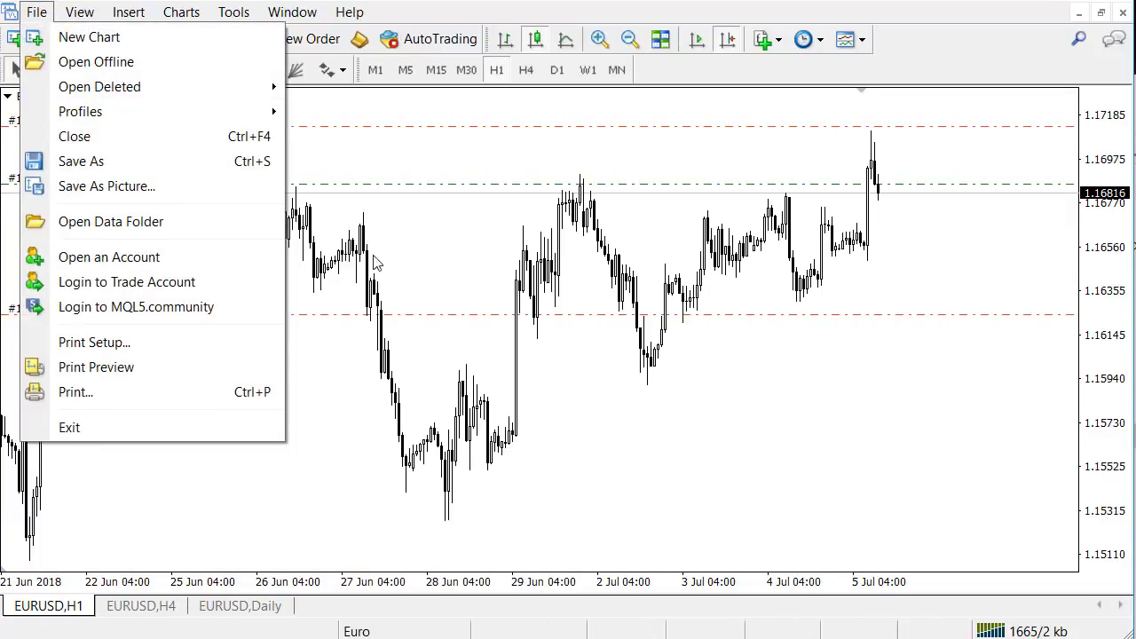
{"action": "left_click", "coordinate": [375, 261]}
{"action": "scroll", "coordinate": [457, 268], "scroll_direction": "up", "scroll_amount": 5}
{"action": "scroll", "coordinate": [622, 275], "scroll_direction": "down", "scroll_amount": 5}
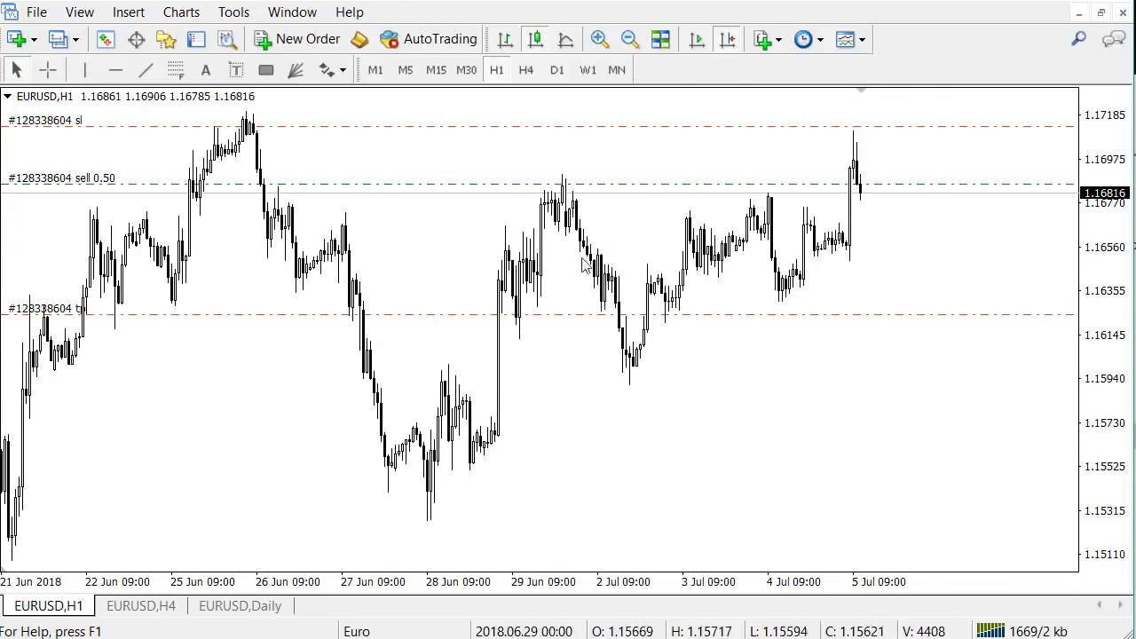
Step: Enable Auto Scroll on the EURUSD H1 chart and test it by moving the chart back to mid-June candles
{"action": "left_click", "coordinate": [696, 49]}
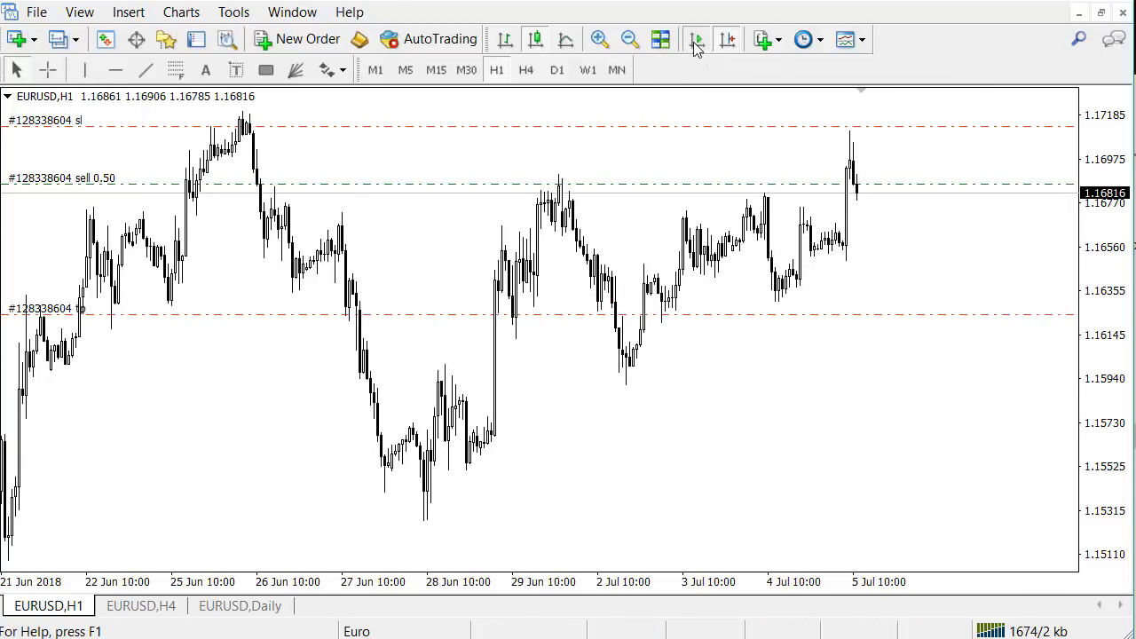
{"action": "scroll", "coordinate": [744, 262], "scroll_direction": "up", "scroll_amount": 4}
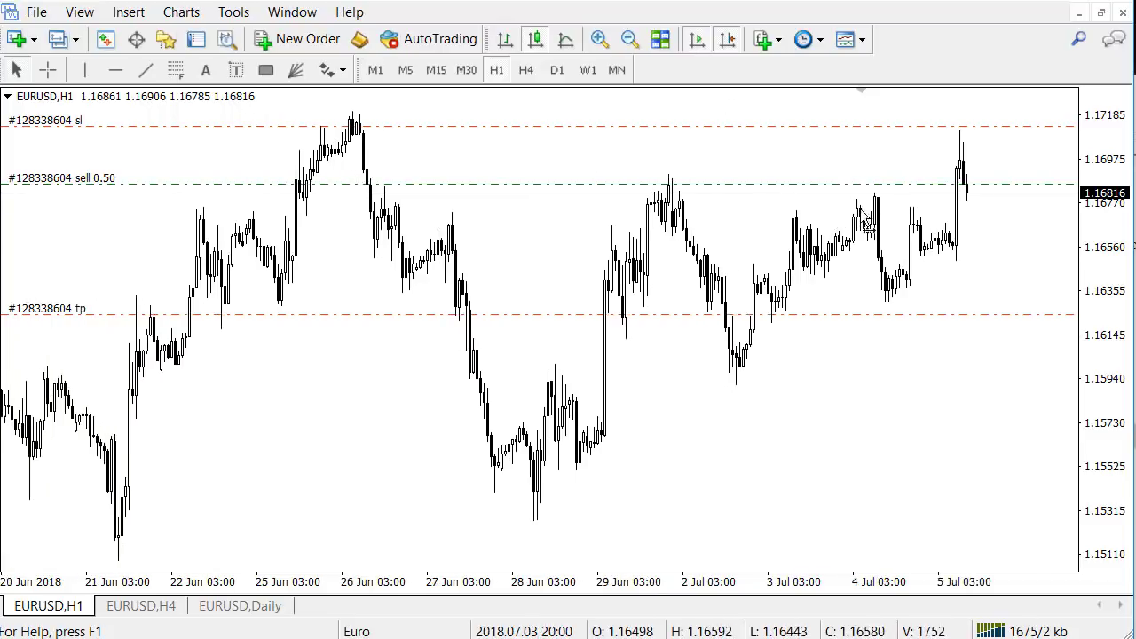
{"action": "scroll", "coordinate": [720, 250], "scroll_direction": "left", "scroll_amount": 5}
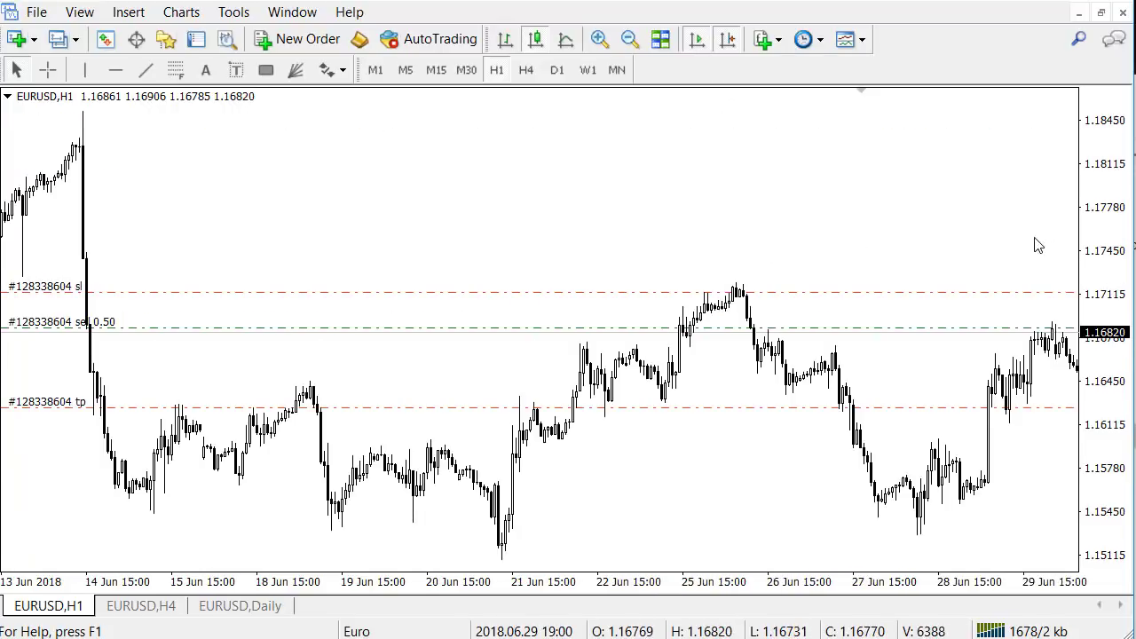
{"action": "scroll", "coordinate": [807, 183], "scroll_direction": "right", "scroll_amount": 5}
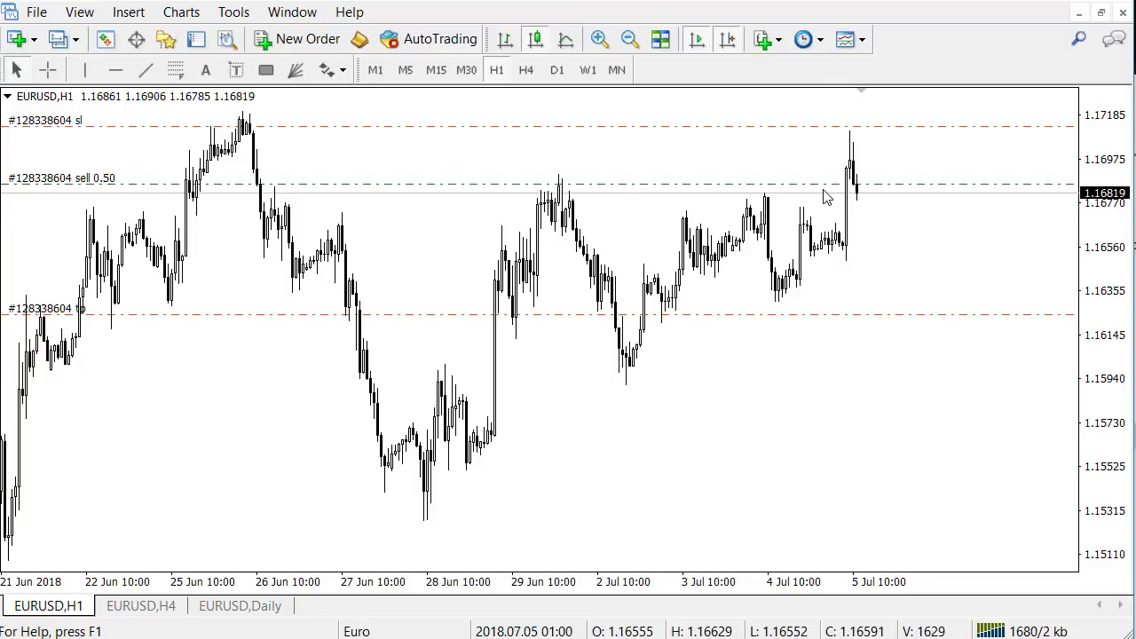
Step: Disable Auto Scroll and move the EURUSD H1 chart back to the mid-May 2018 candles
{"action": "left_click", "coordinate": [697, 41]}
{"action": "left_click_drag", "start_coordinate": [393, 193], "coordinate": [859, 271]}
{"action": "left_click_drag", "start_coordinate": [239, 261], "coordinate": [629, 221]}
{"action": "left_click_drag", "start_coordinate": [421, 222], "coordinate": [677, 222]}
{"action": "left_click_drag", "start_coordinate": [382, 222], "coordinate": [857, 189]}
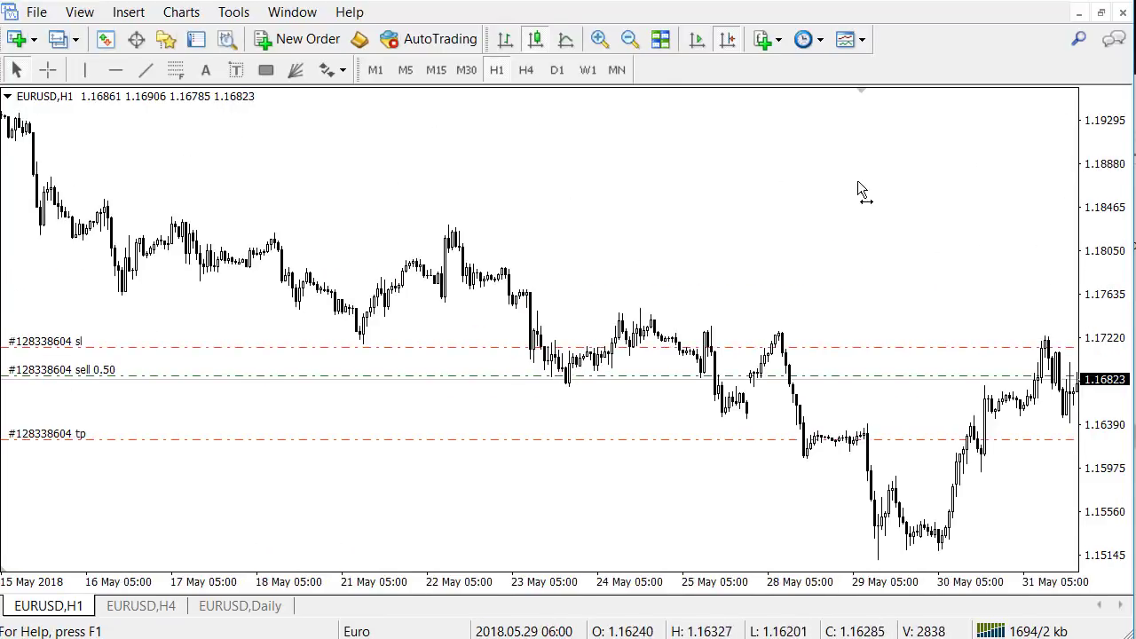
{"action": "left_click_drag", "start_coordinate": [444, 240], "coordinate": [530, 240]}
{"action": "left_click_drag", "start_coordinate": [381, 222], "coordinate": [591, 97]}
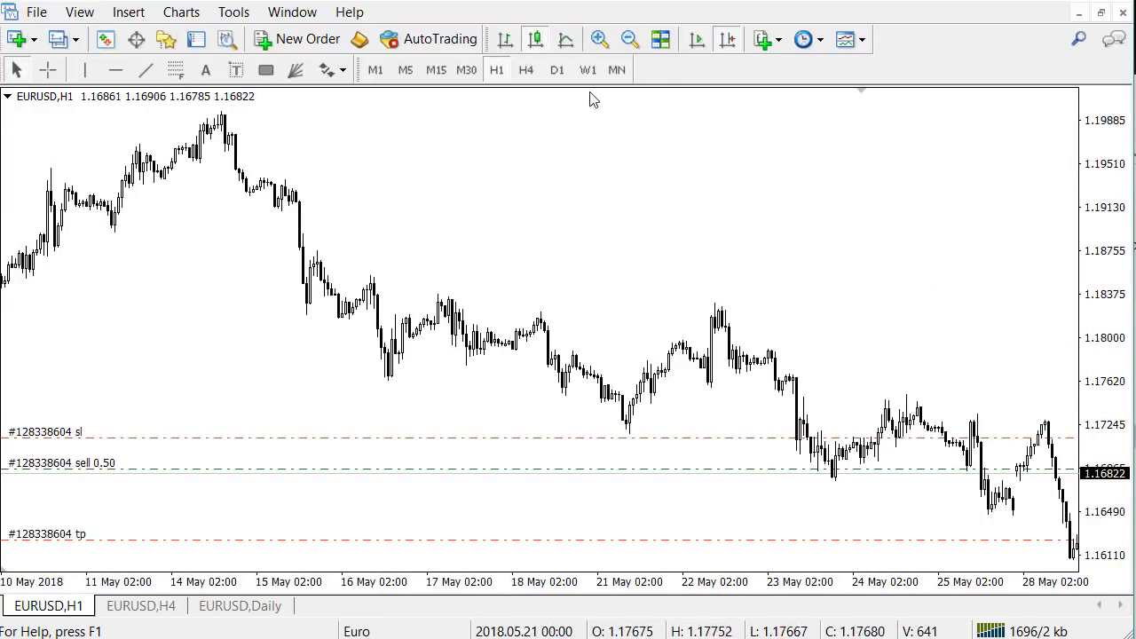
Step: Turn off Chart Shift and preview the line chart style before restoring candlesticks on the EURUSD H1 chart
{"action": "left_click", "coordinate": [725, 41]}
{"action": "left_click", "coordinate": [563, 40]}
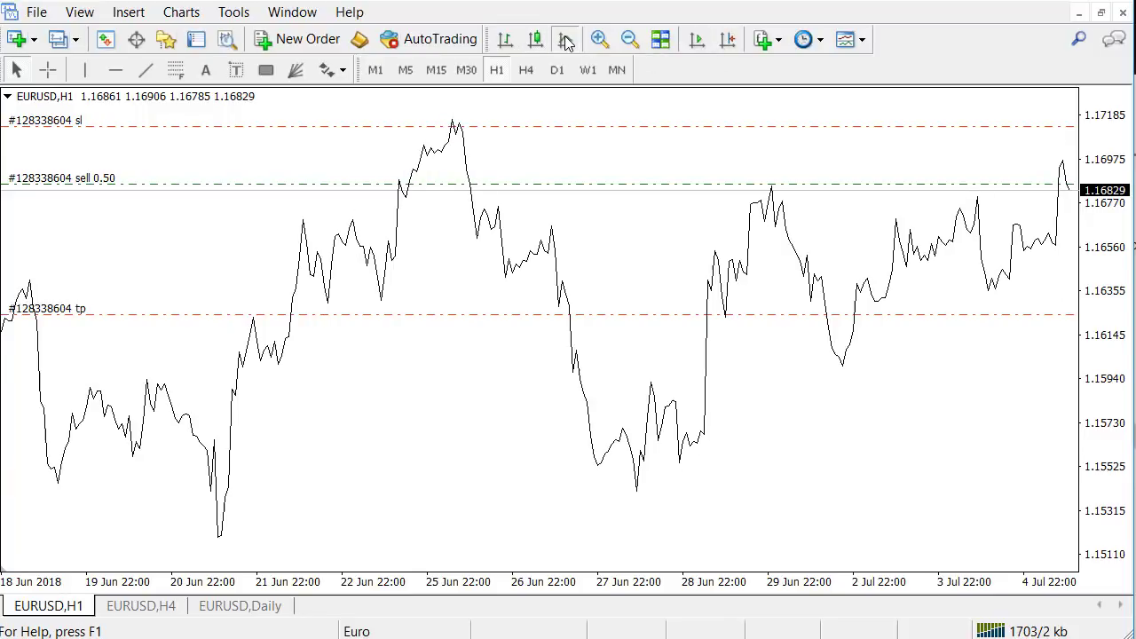
{"action": "left_click", "coordinate": [524, 41]}
{"action": "left_click", "coordinate": [535, 40]}
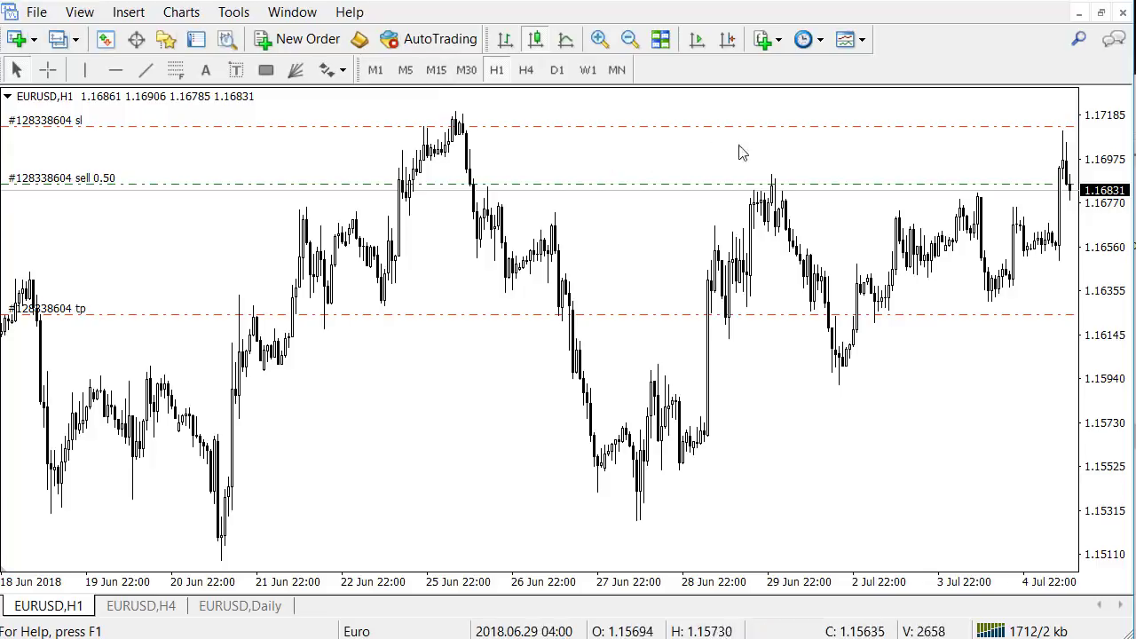
Step: Draw a rectangle zone across the June lows, from about 1.1512 to 1.1533, spanning roughly 19 June to 3 July
{"action": "left_click", "coordinate": [265, 73]}
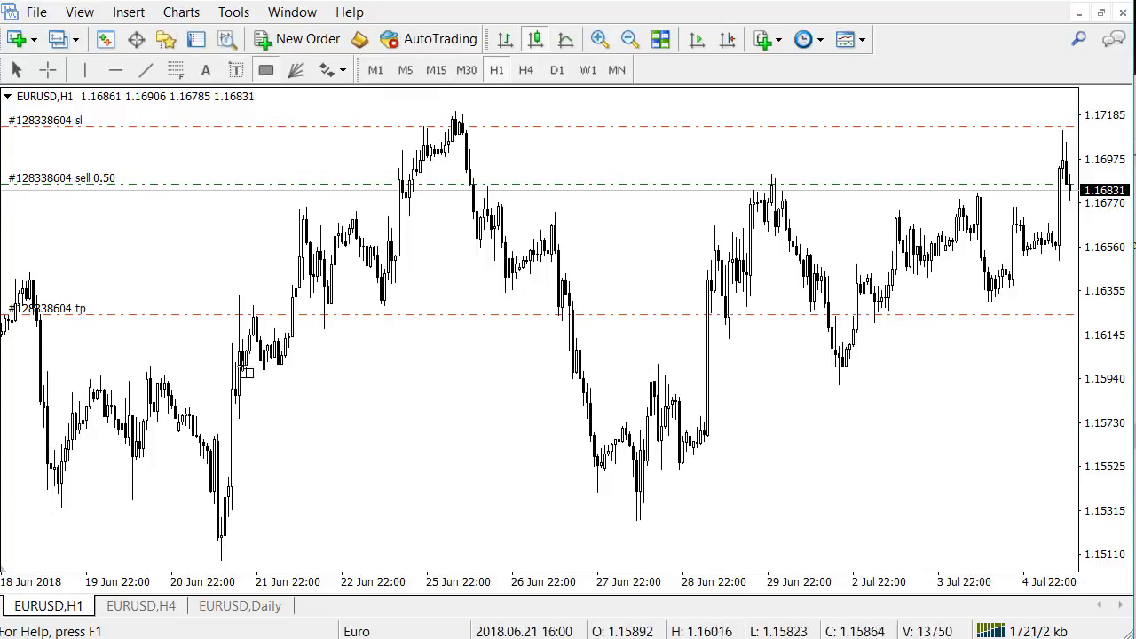
{"action": "left_click_drag", "start_coordinate": [28, 508], "coordinate": [903, 552]}
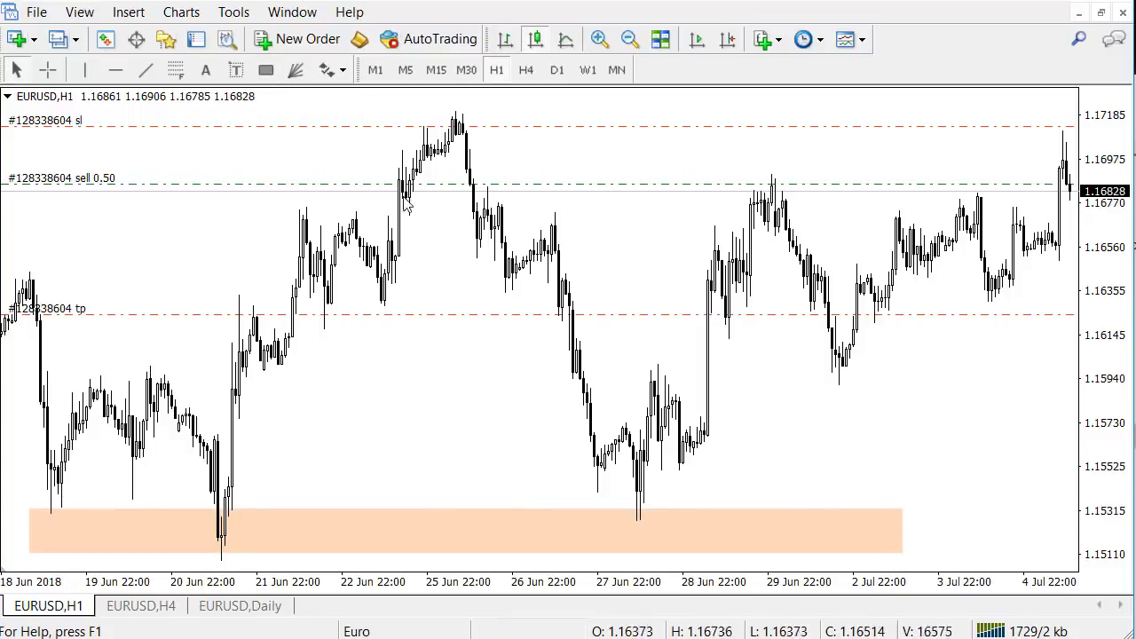